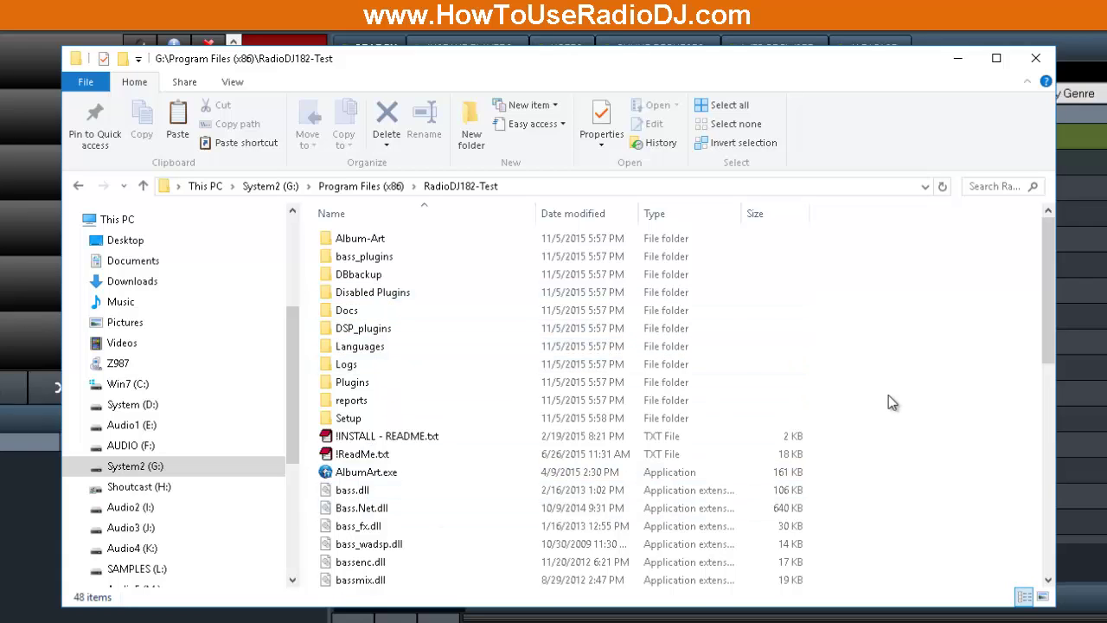
- Browse into Docs\NowPlaying Templates and bring up the context menu for PAD2_UTF8.txt
scroll(889, 395, down, 9)
scroll(874, 408, up, 9)
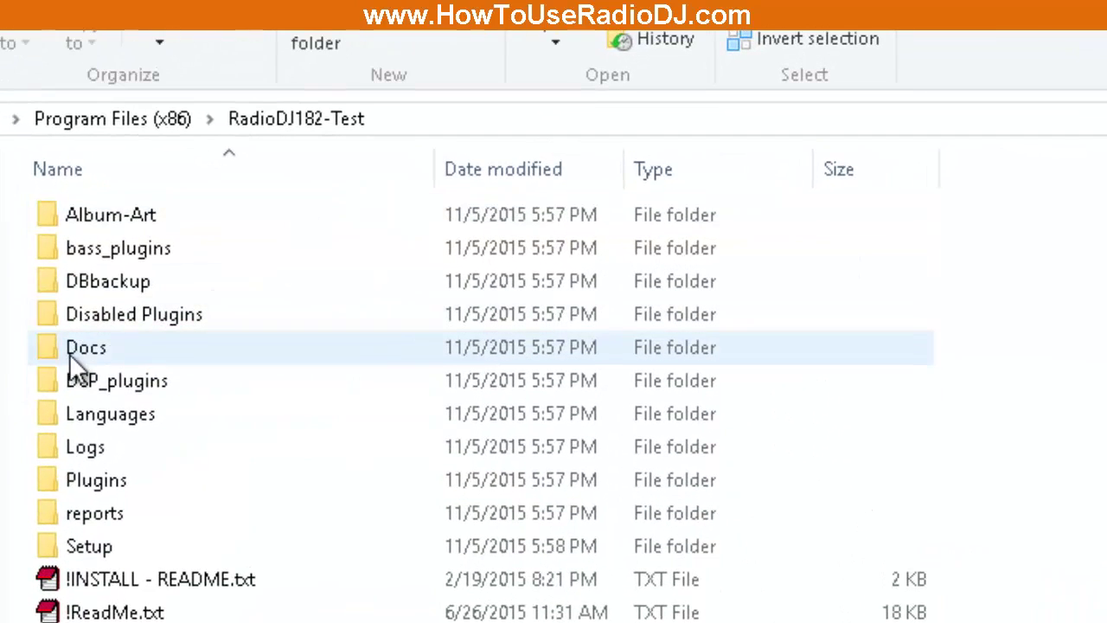
mouse_move(87, 350)
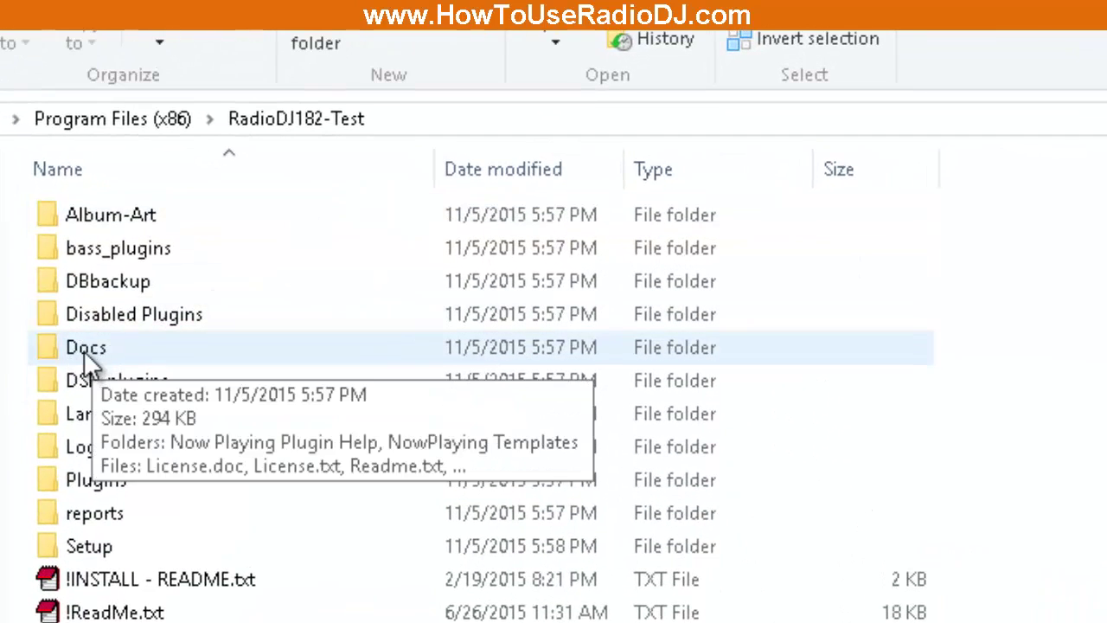
double_click(84, 349)
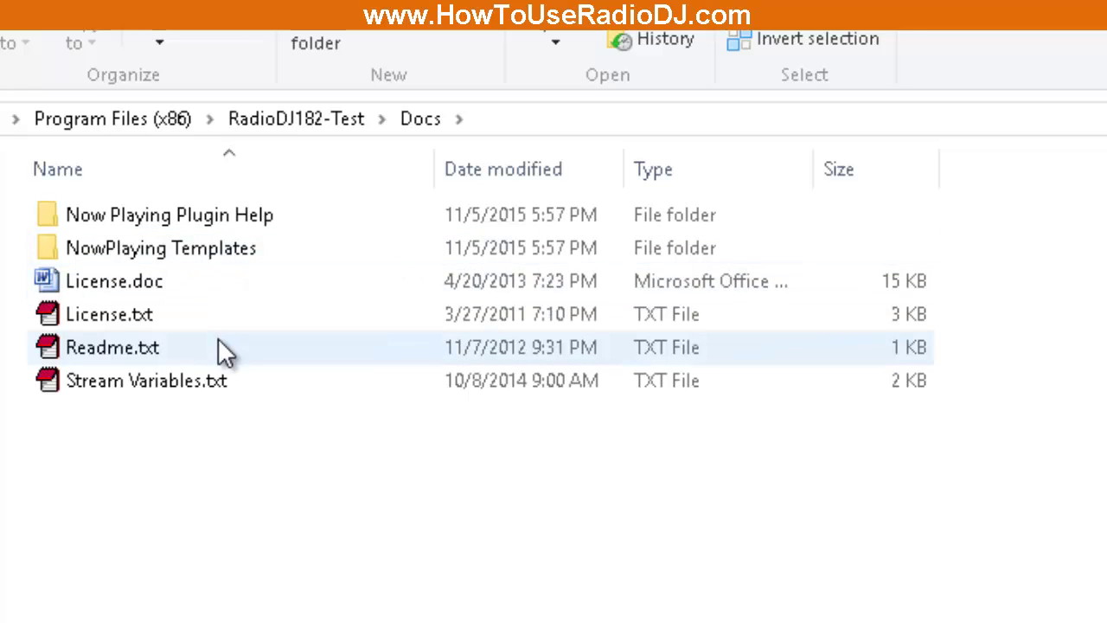
double_click(170, 253)
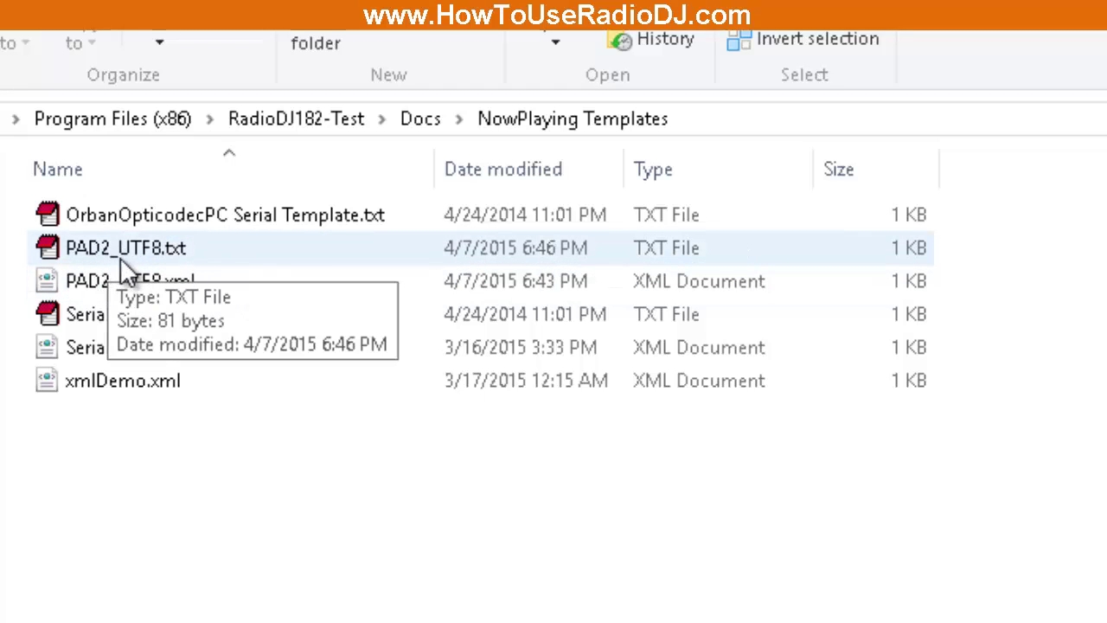
right_click(132, 253)
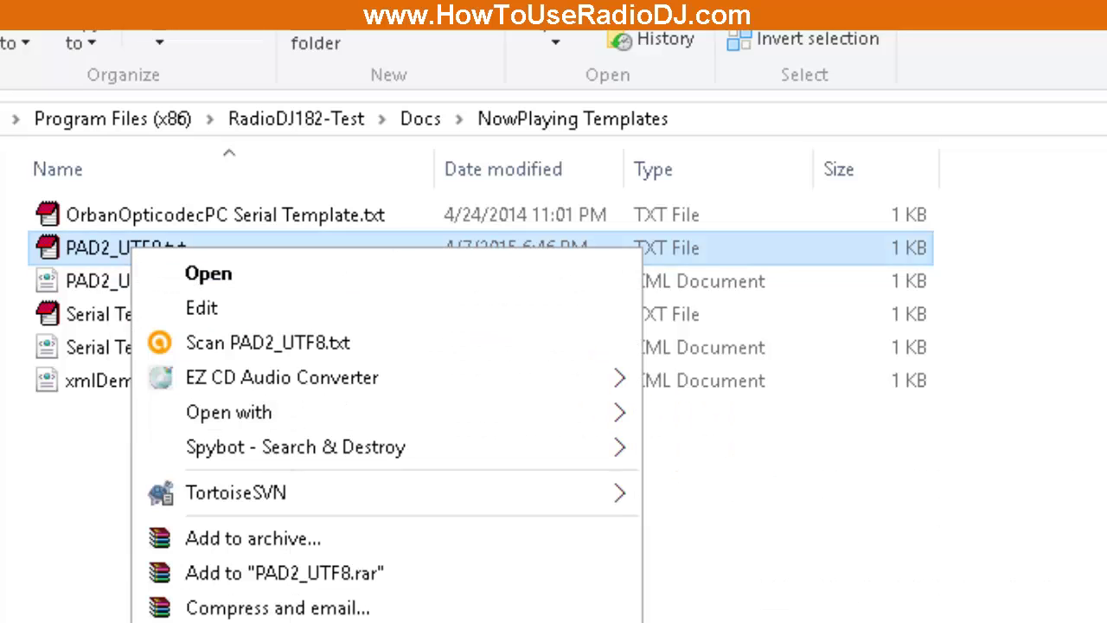
- Open PAD2_UTF8.txt in EditPlus, copy its whole template line, and return to File Explorer
mouse_move(259, 622)
click(709, 396)
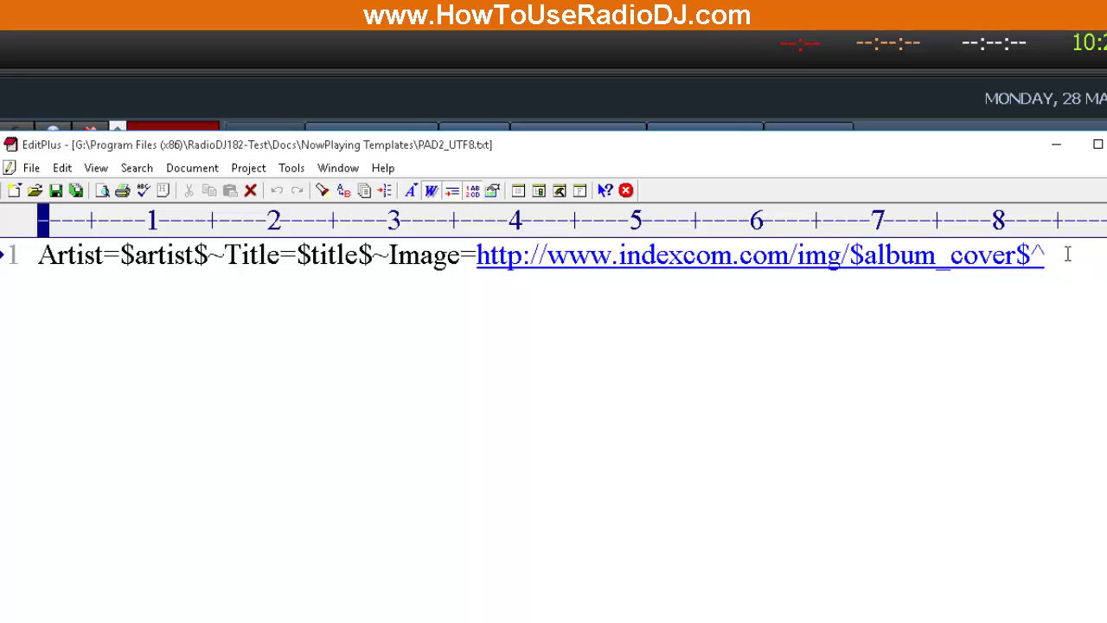
drag(1066, 253, 38, 305)
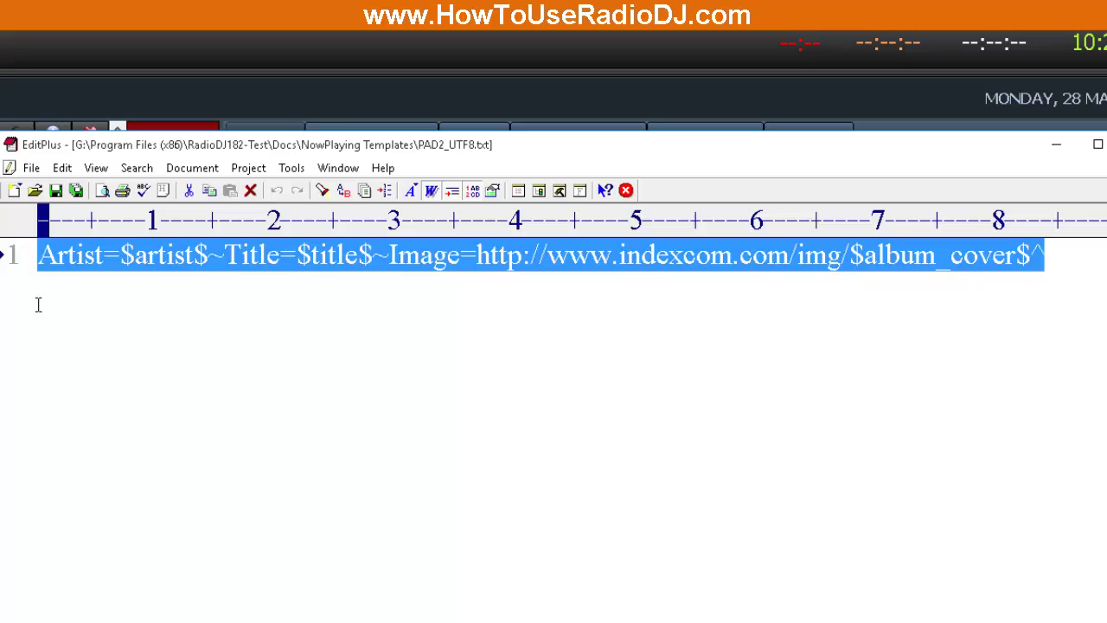
right_click(209, 251)
click(259, 311)
key(alt+Tab)
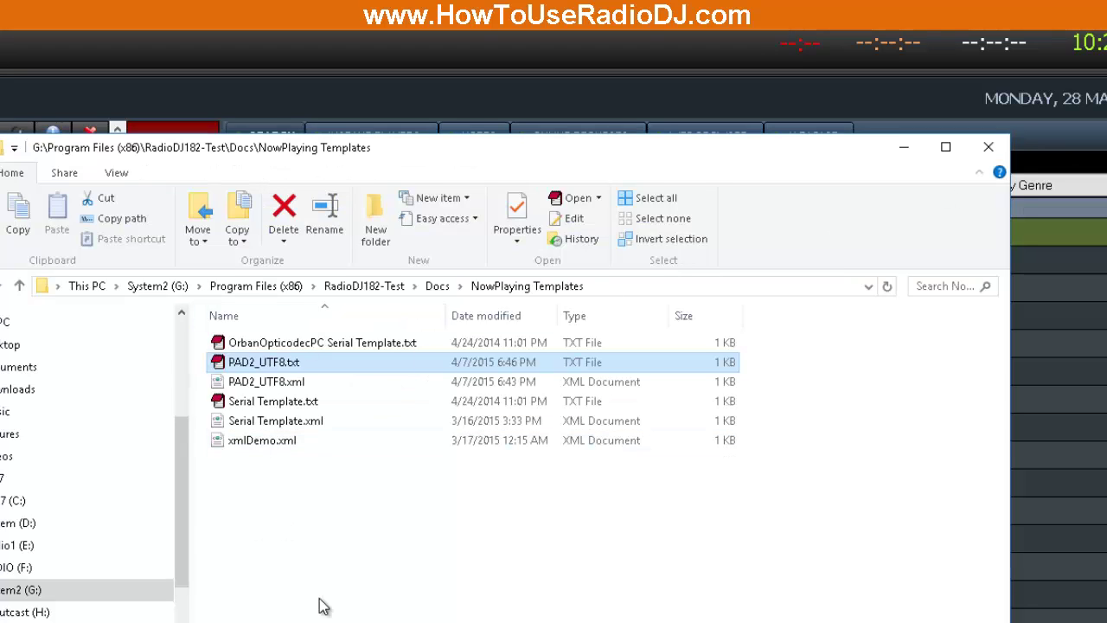
- Create a new text document named NowPlaying.txt in the NowPlaying Templates folder
right_click(294, 555)
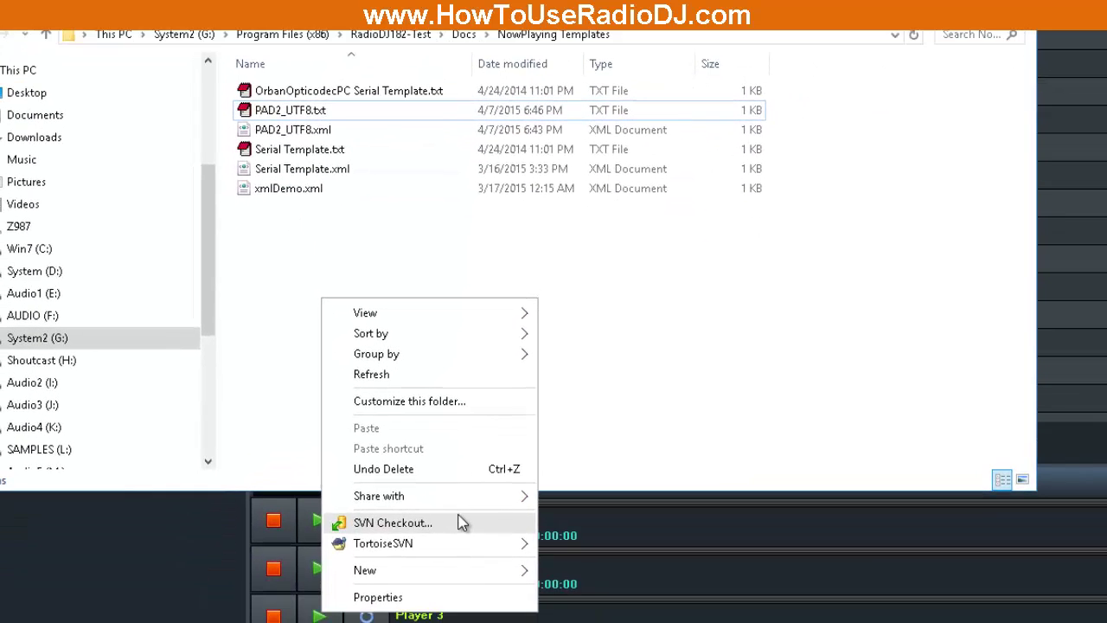
mouse_move(498, 571)
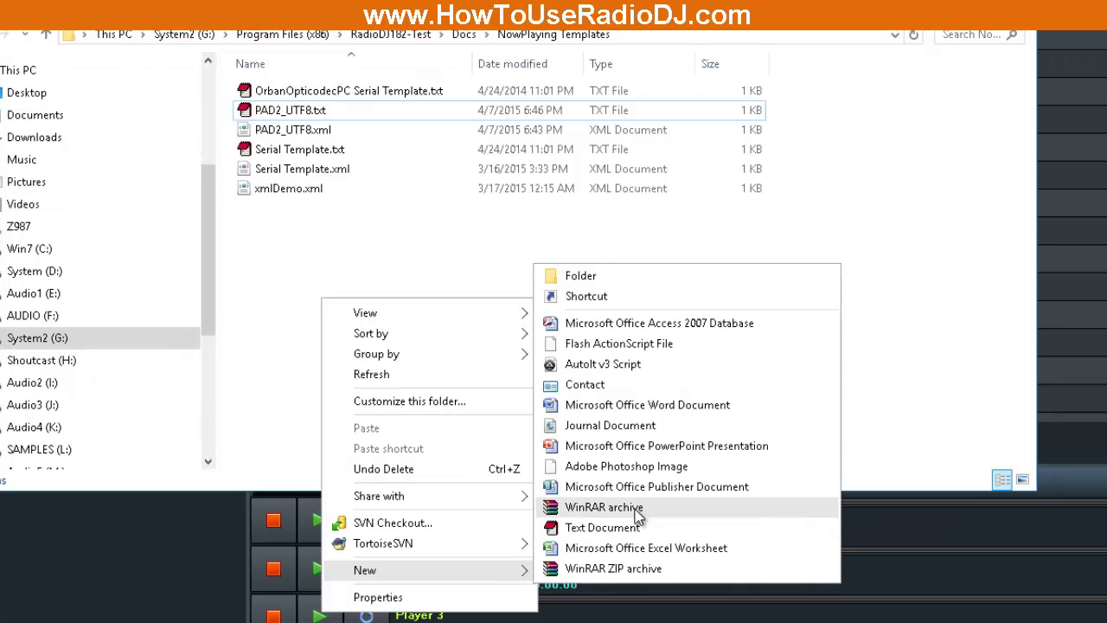
click(603, 528)
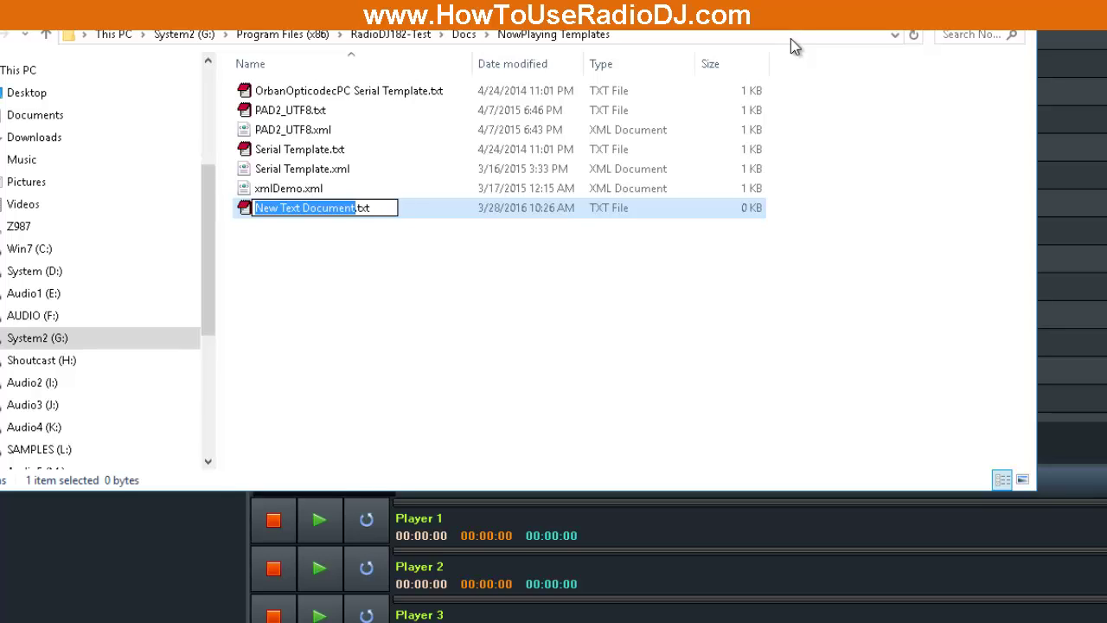
text(N)
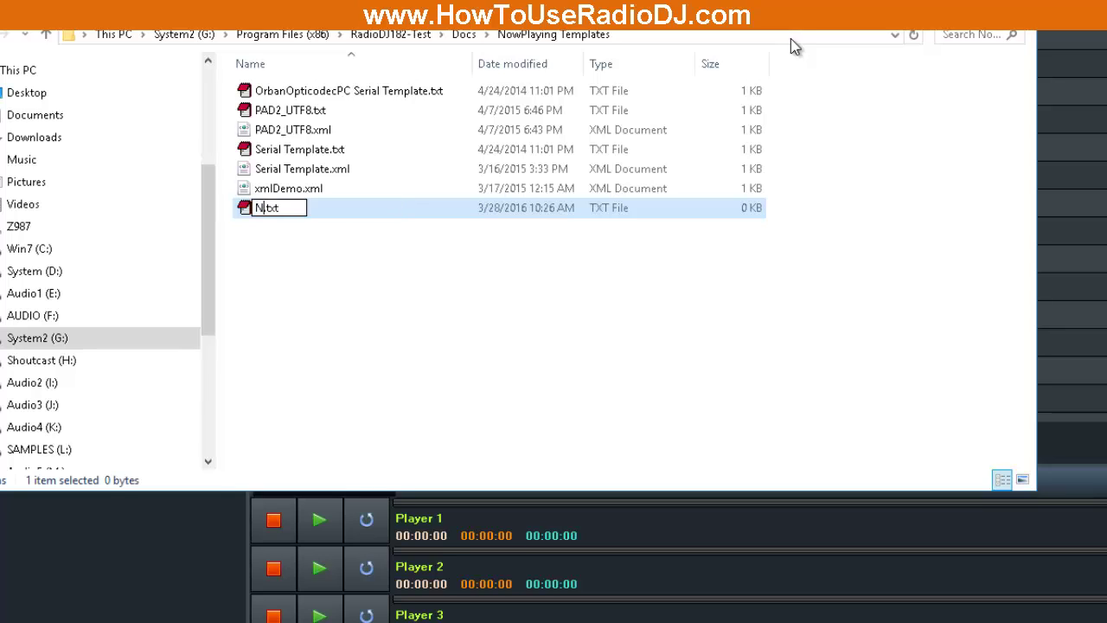
text(owPlayin)
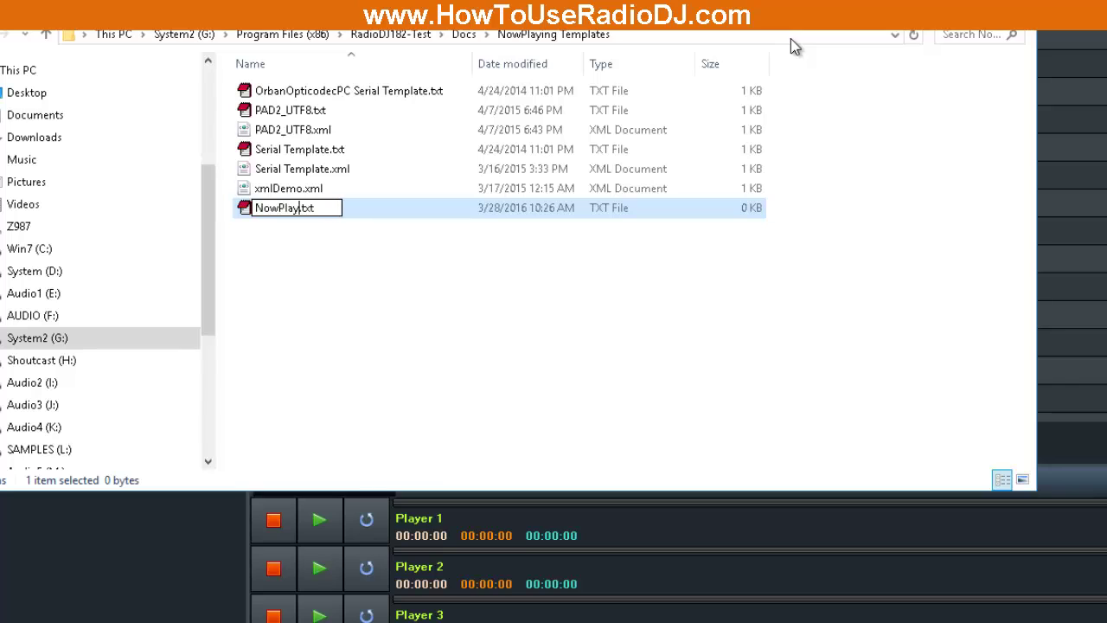
text(g)
key(Return)
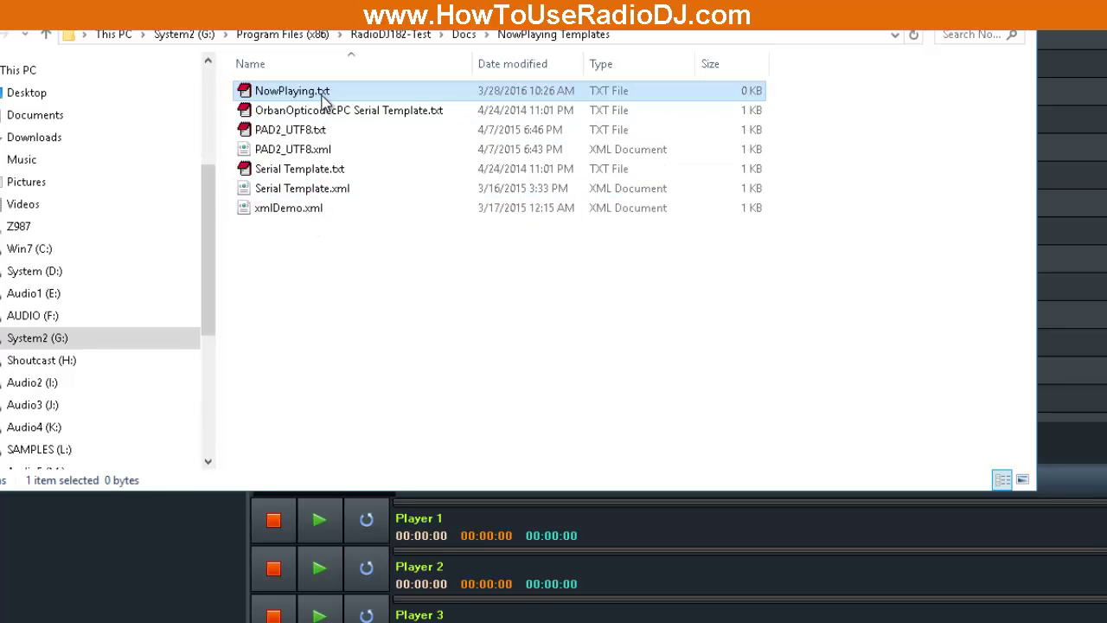
- Rename the file to NowPlaying-Template.txt and open it in EditPlus
click(313, 95)
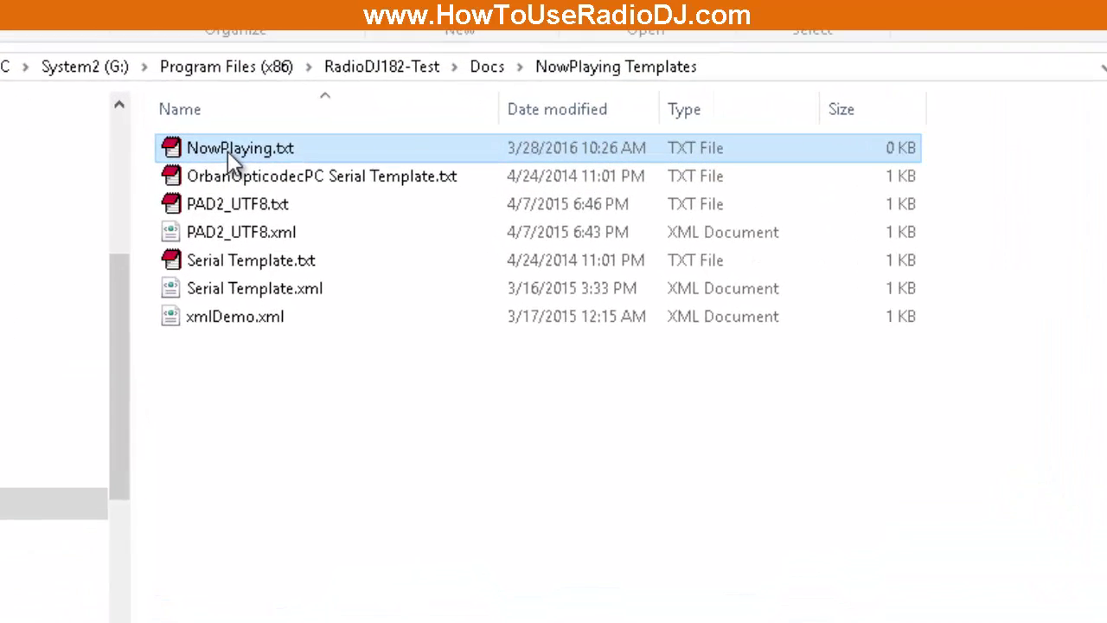
click(232, 154)
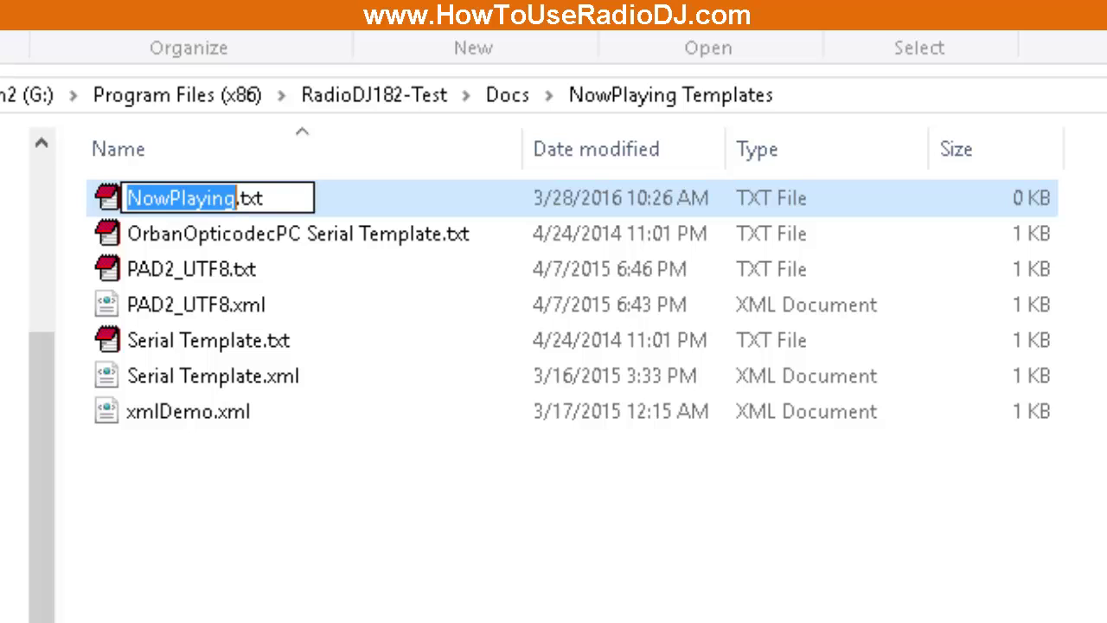
key(Right)
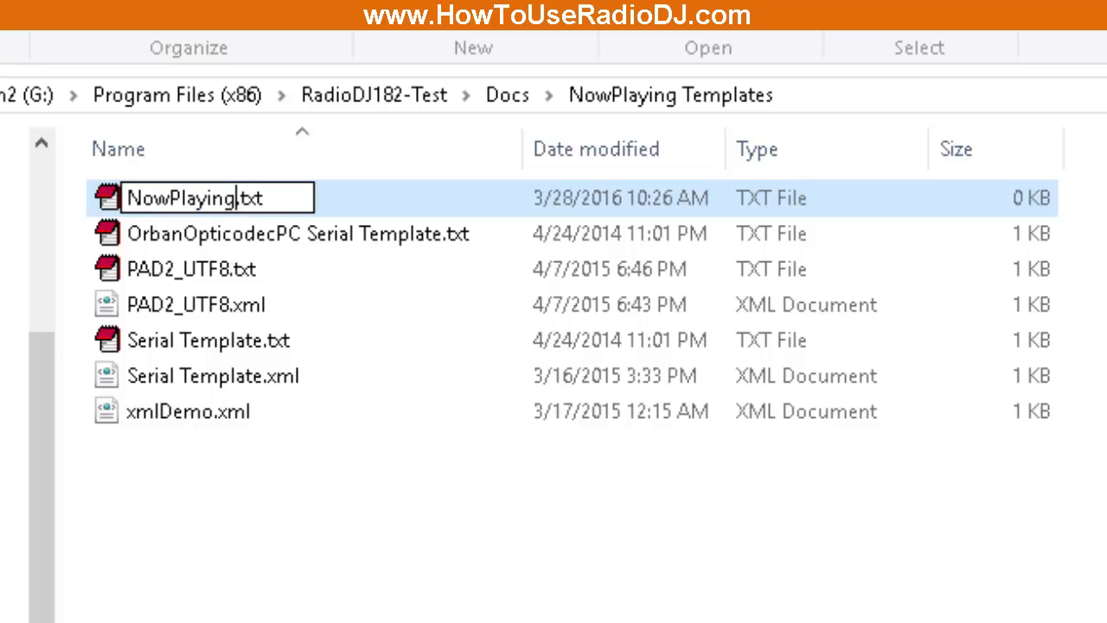
text(-)
text(Template)
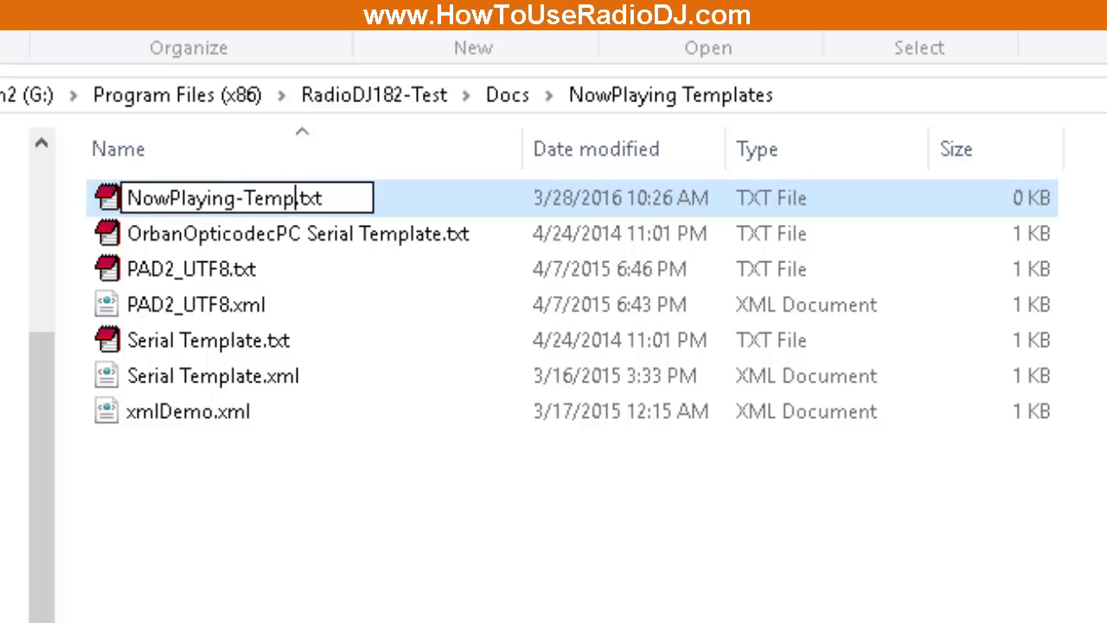
key(Return)
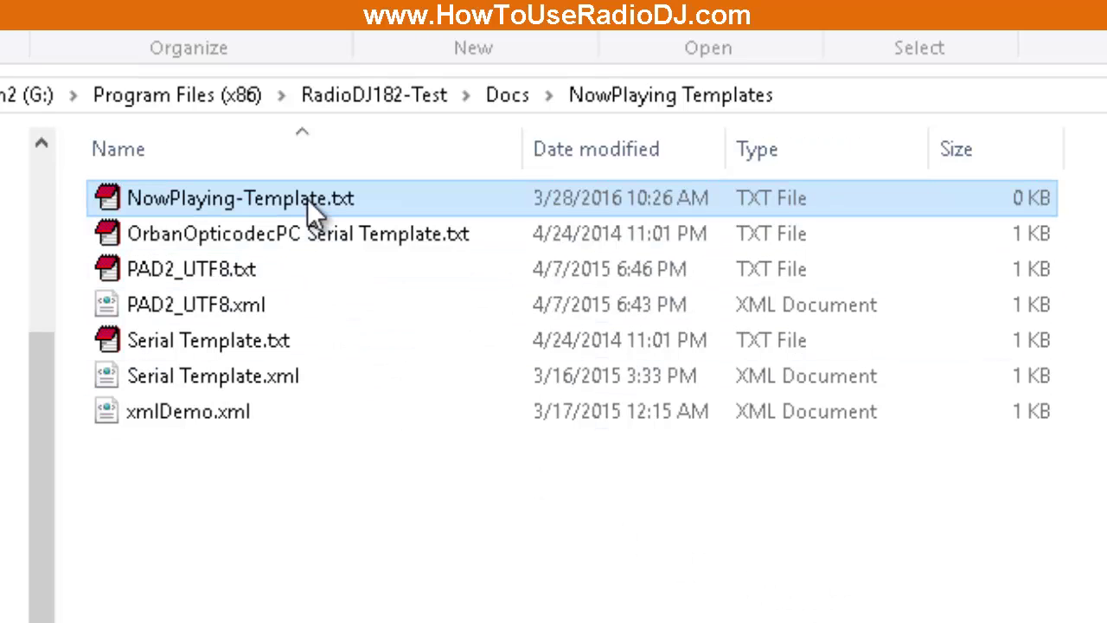
double_click(312, 199)
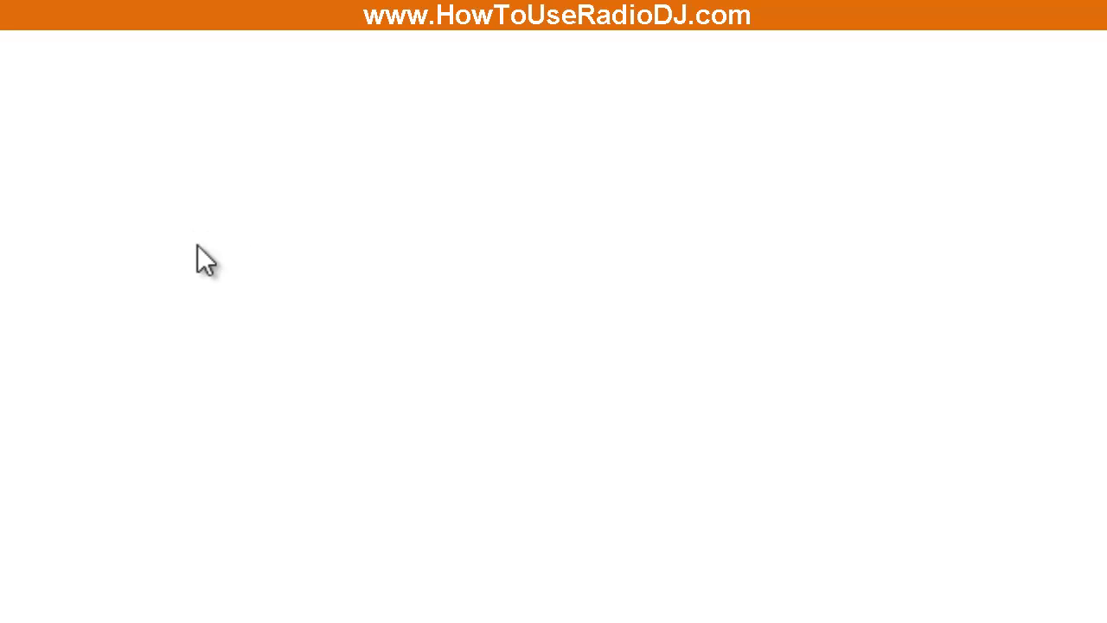
- Paste the copied line, then delete Artist=, ~Title= and the ~Image album-cover link, leaving '$artist$ - $title$'
right_click(198, 245)
click(355, 354)
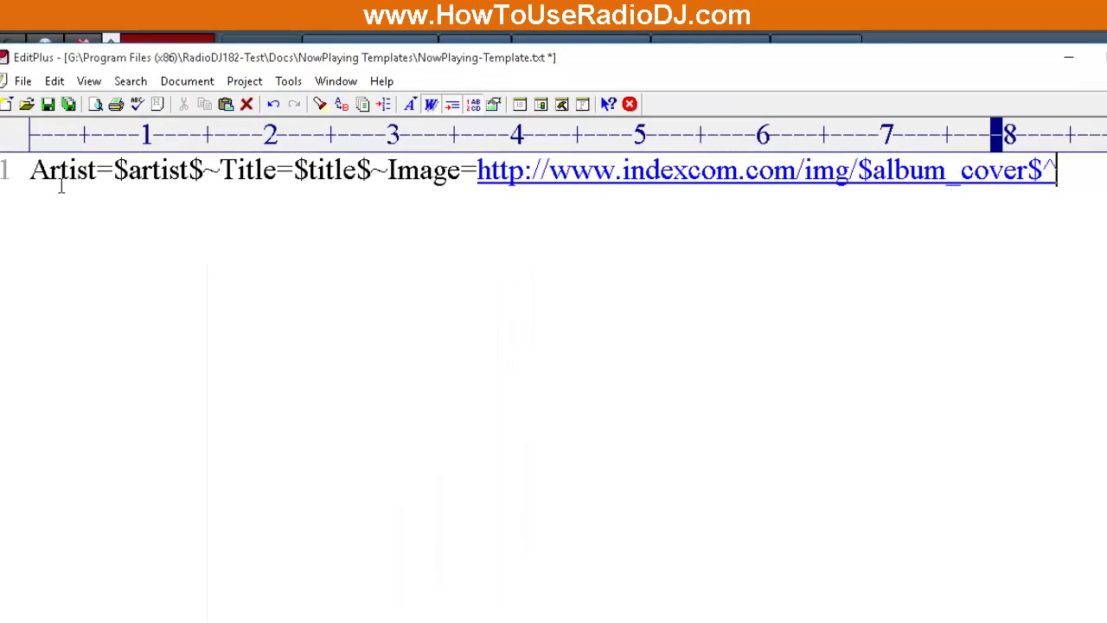
drag(115, 171, 29, 171)
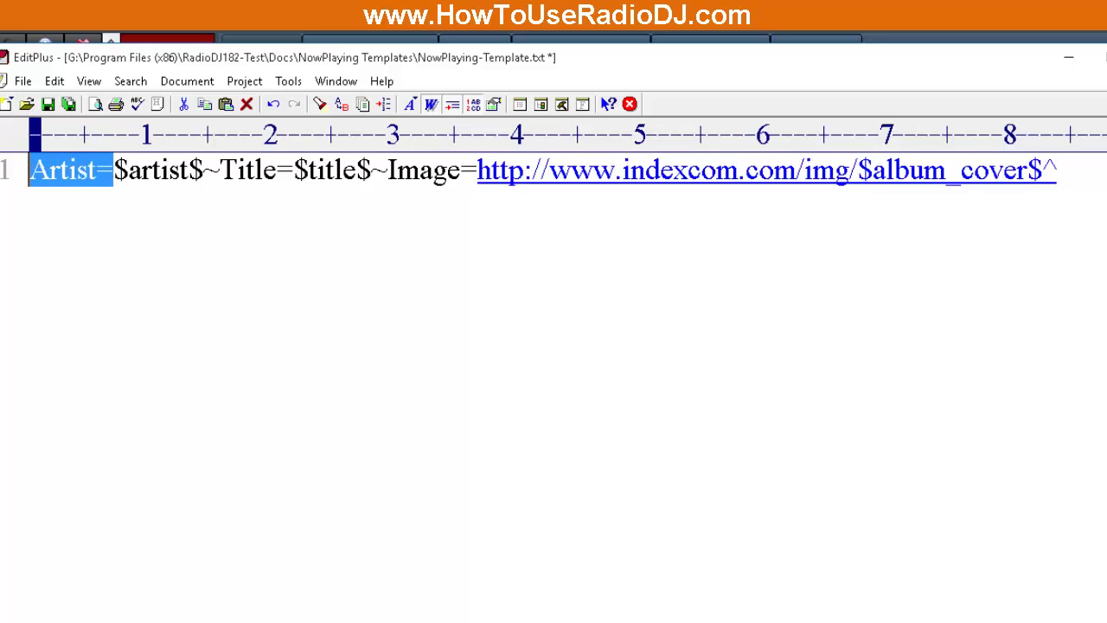
key(Delete)
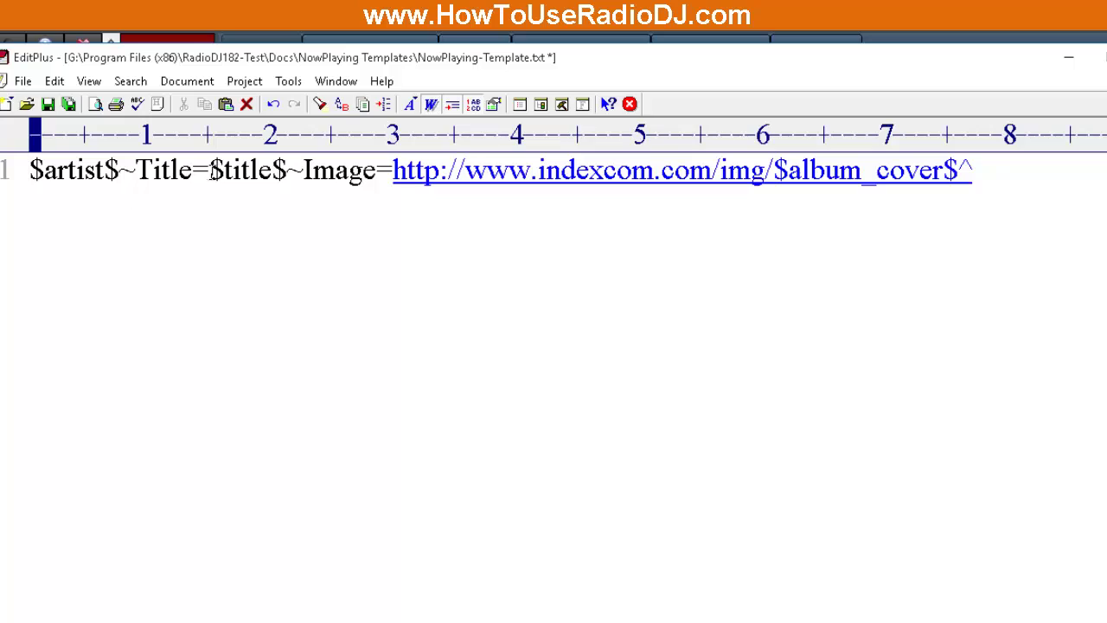
drag(210, 170, 119, 171)
key(Delete)
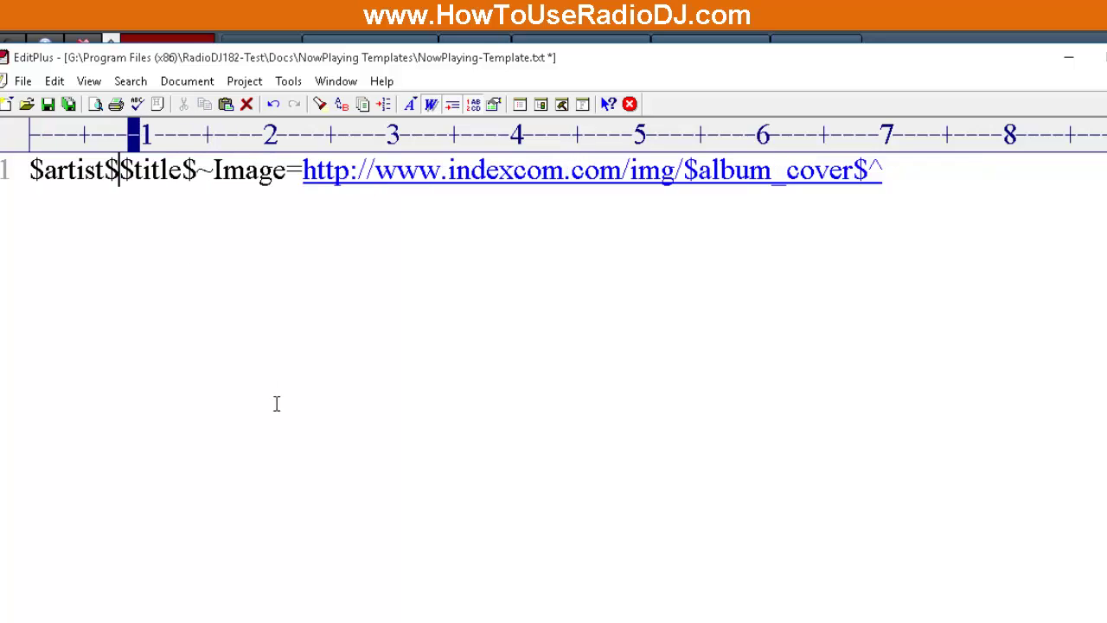
text(-)
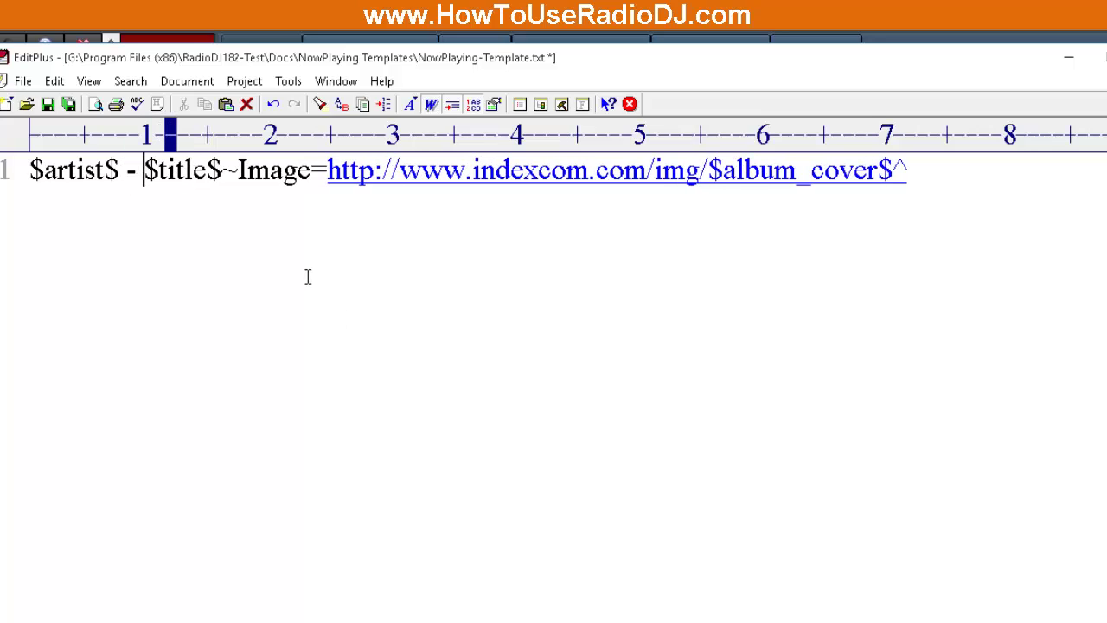
drag(948, 170, 232, 206)
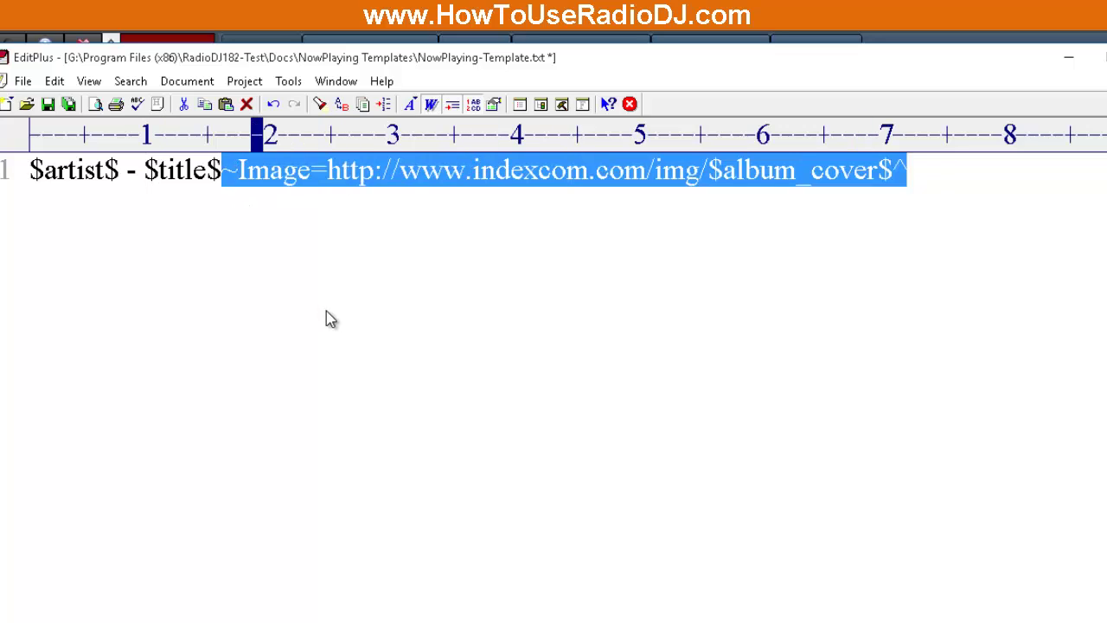
key(Delete)
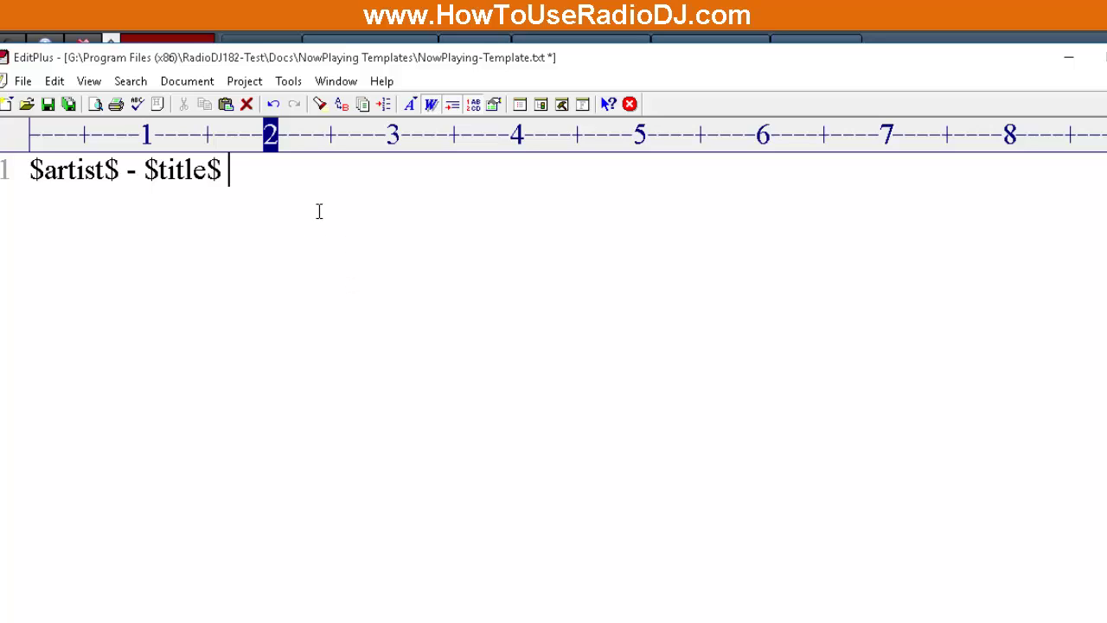
- Append '(Your Station Name - Station Slogan)' after $title$ and save the template
text(()
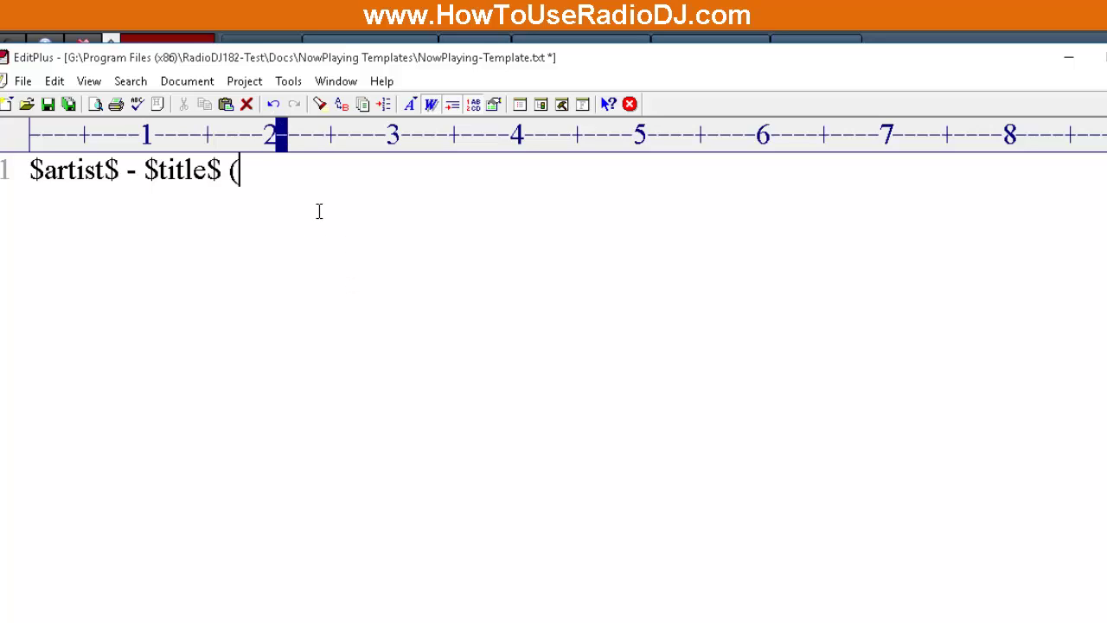
text(Your)
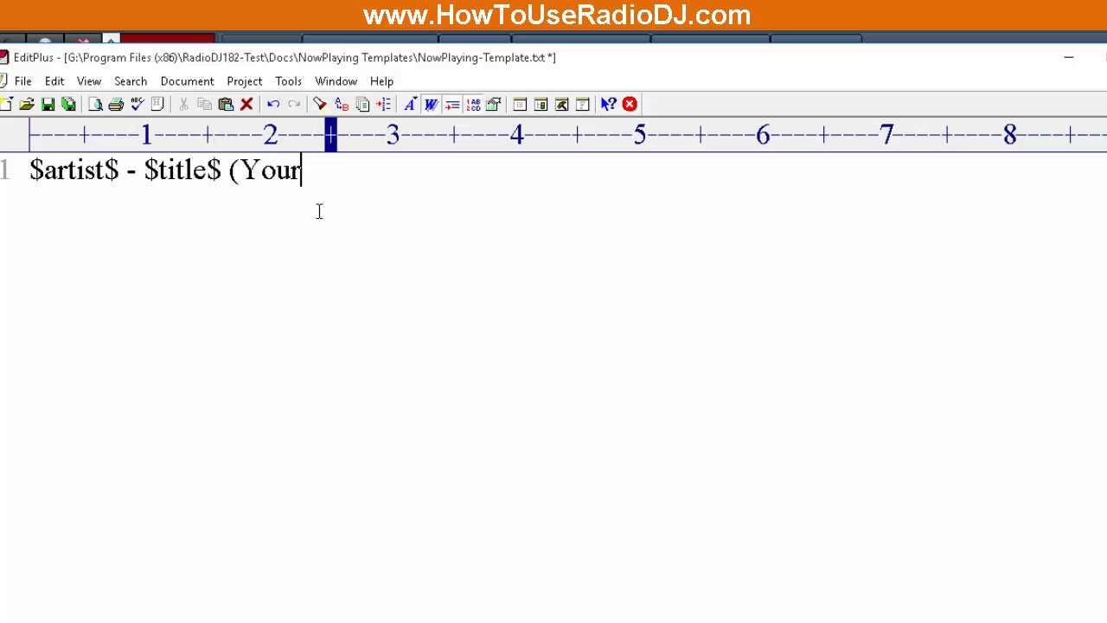
text(Station)
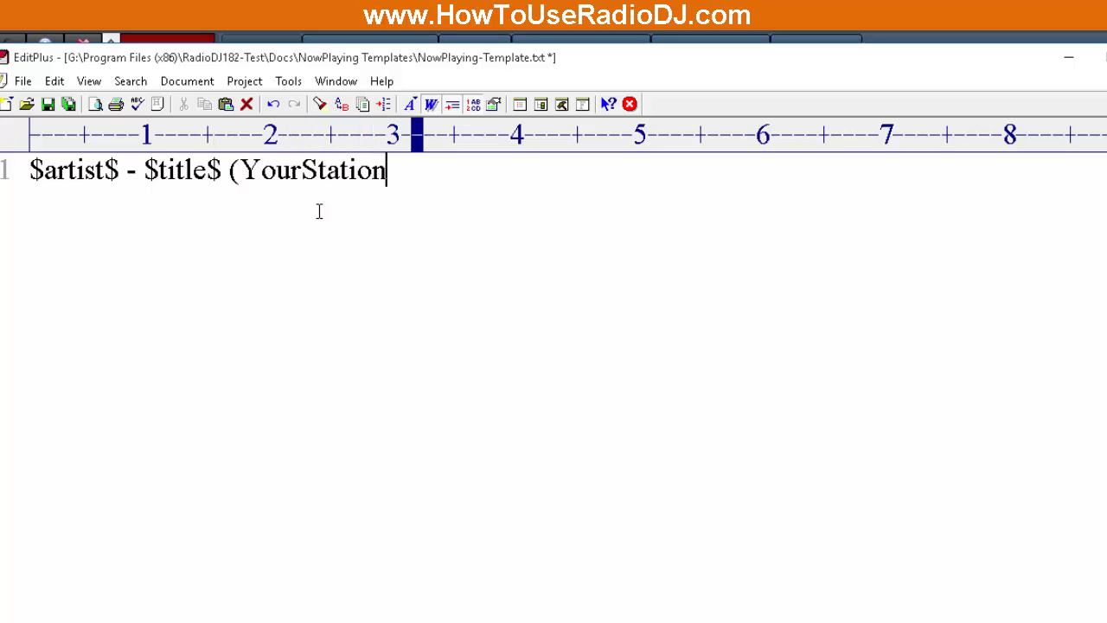
text(Name)
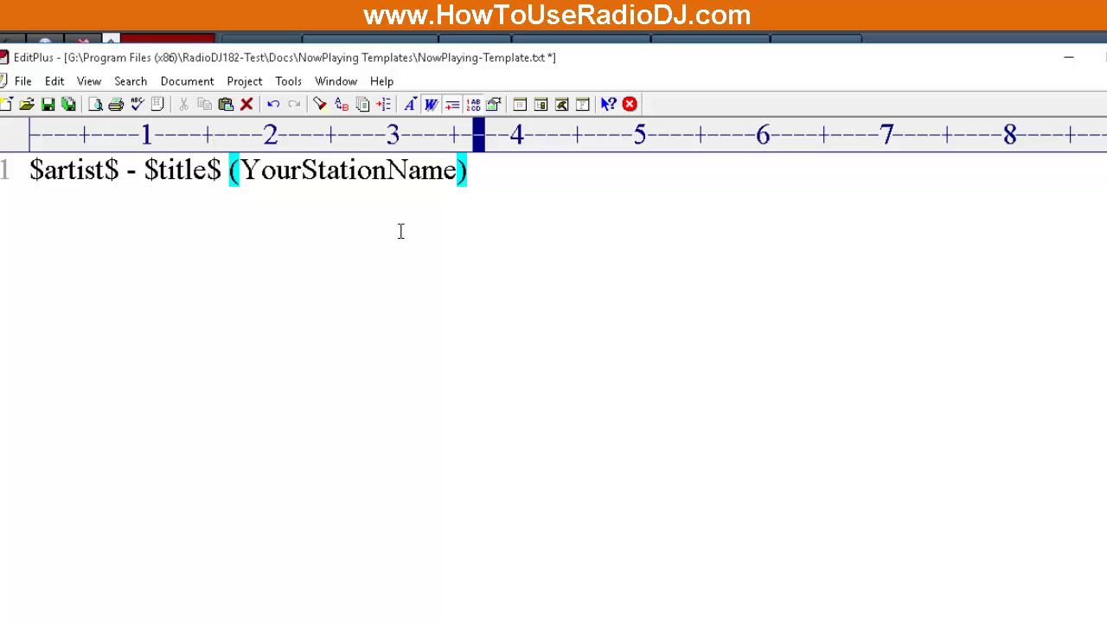
click(454, 170)
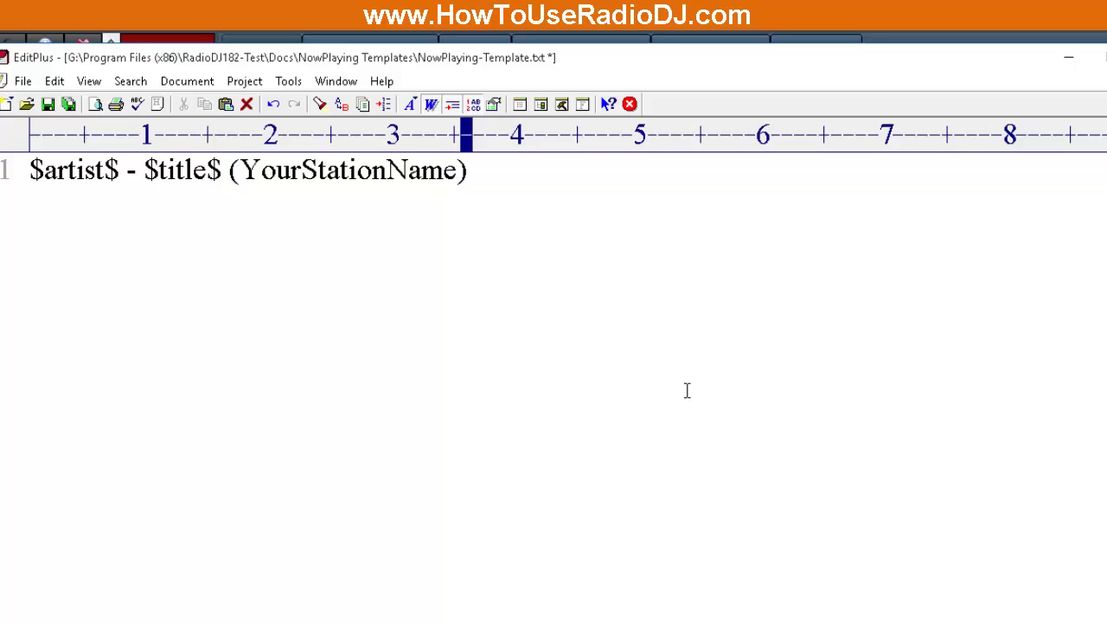
text(- Station Slogan)
key(Left)
key(ctrl+Left)
key(ctrl+Left)
key(ctrl+Left)
key(Left)
key(Left)
key(Left)
key(Left)
key(Left)
key(Left)
key(Left)
key(Left)
key(Left)
key(Left)
key(Left)
key(Left)
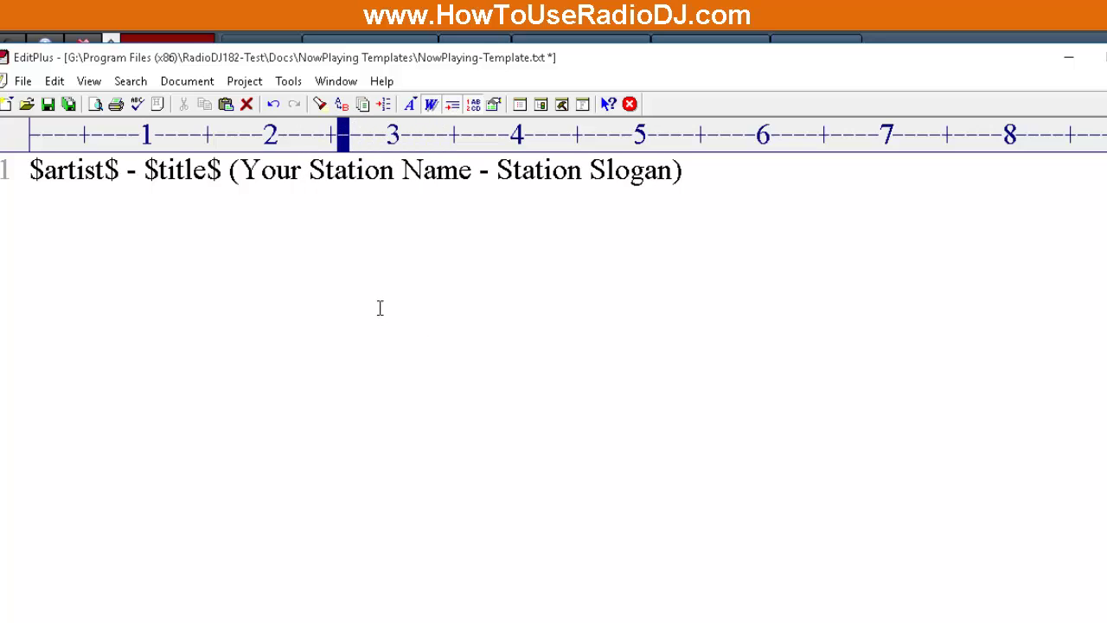
click(47, 104)
- Insert '- $album$' before the opening bracket, save the template, and return to File Explorer
click(230, 171)
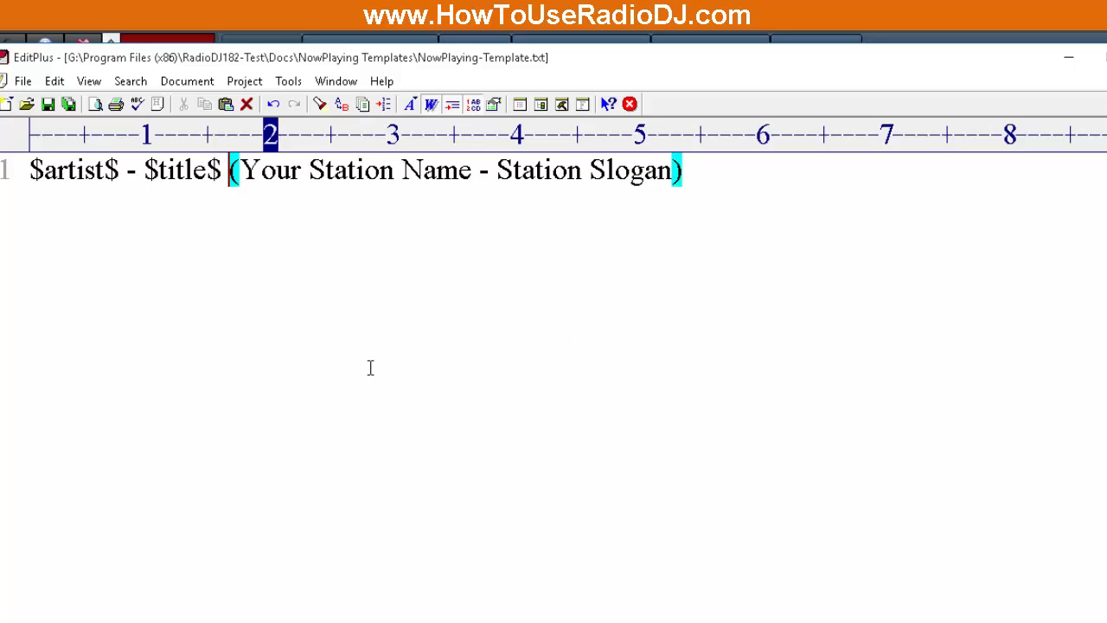
text(- )
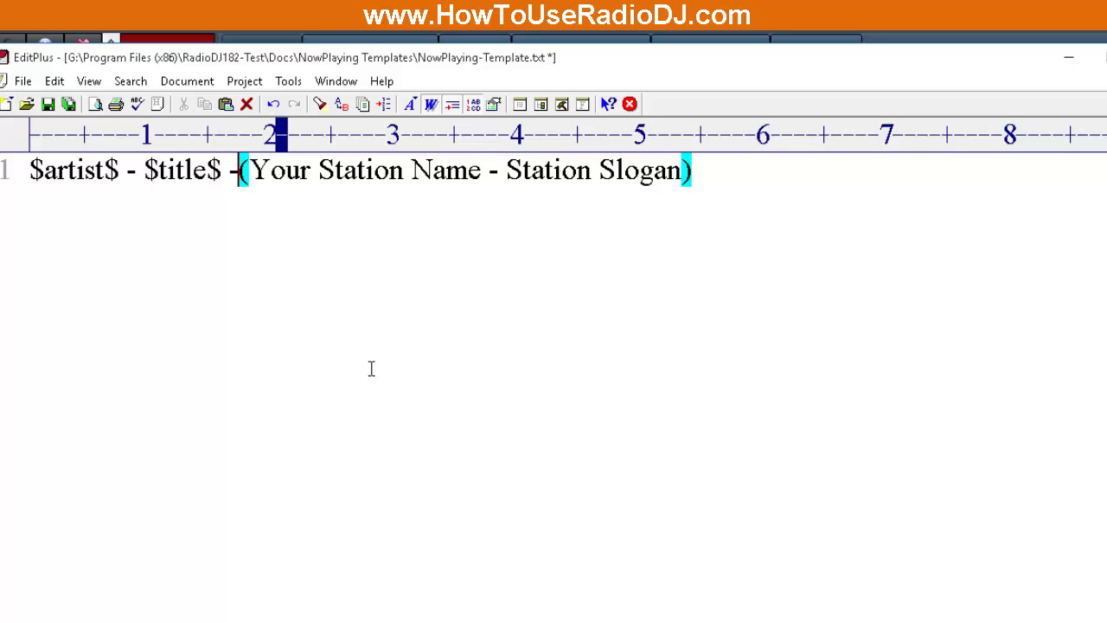
text($)
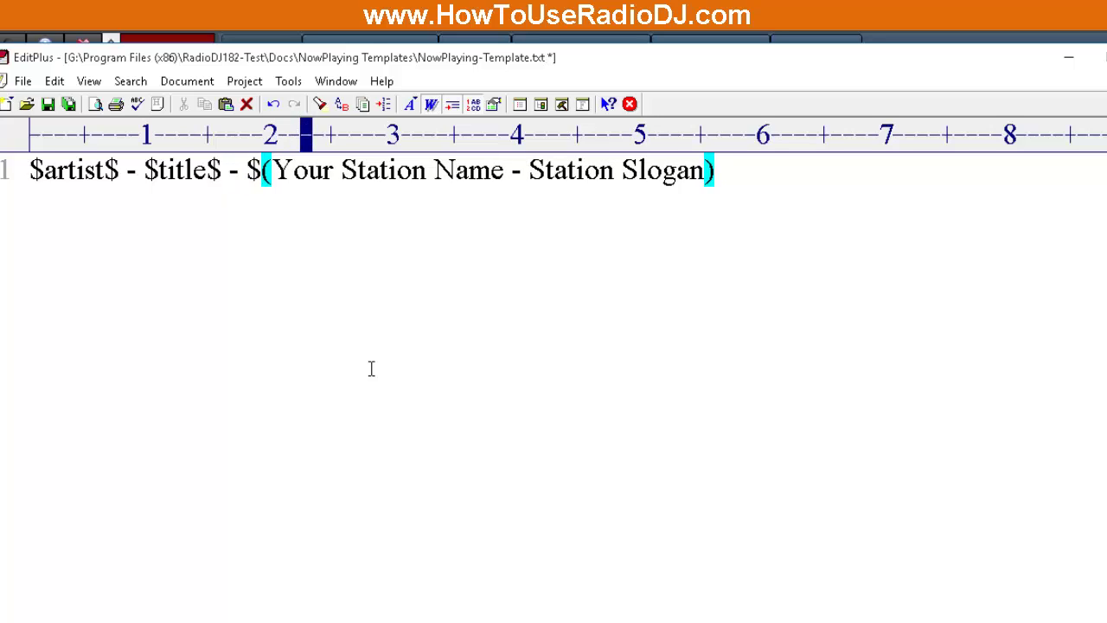
text(album)
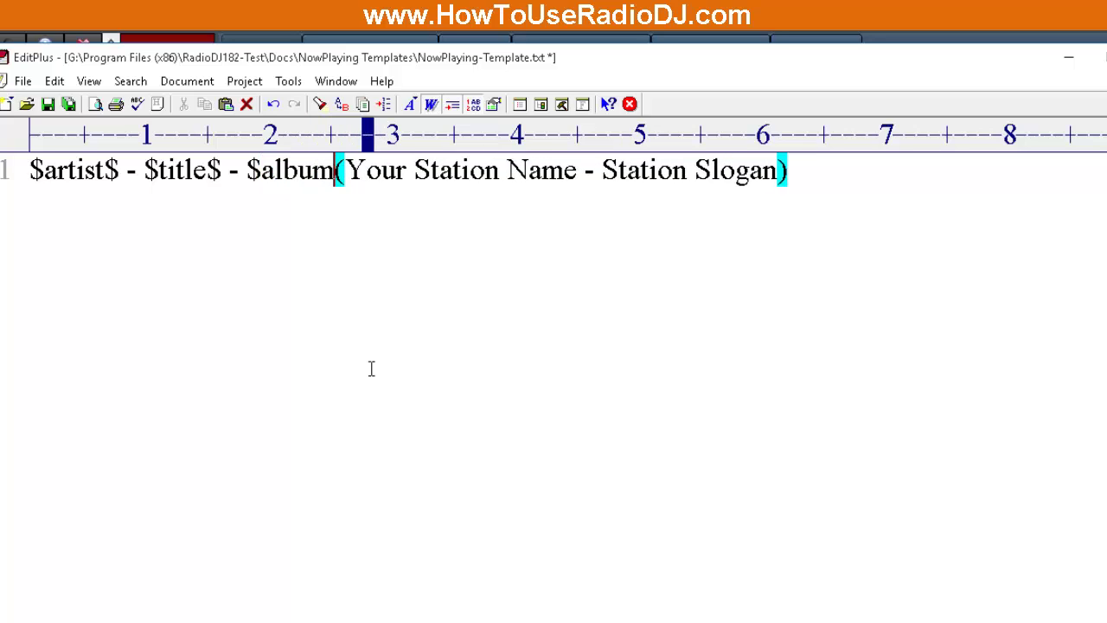
text($)
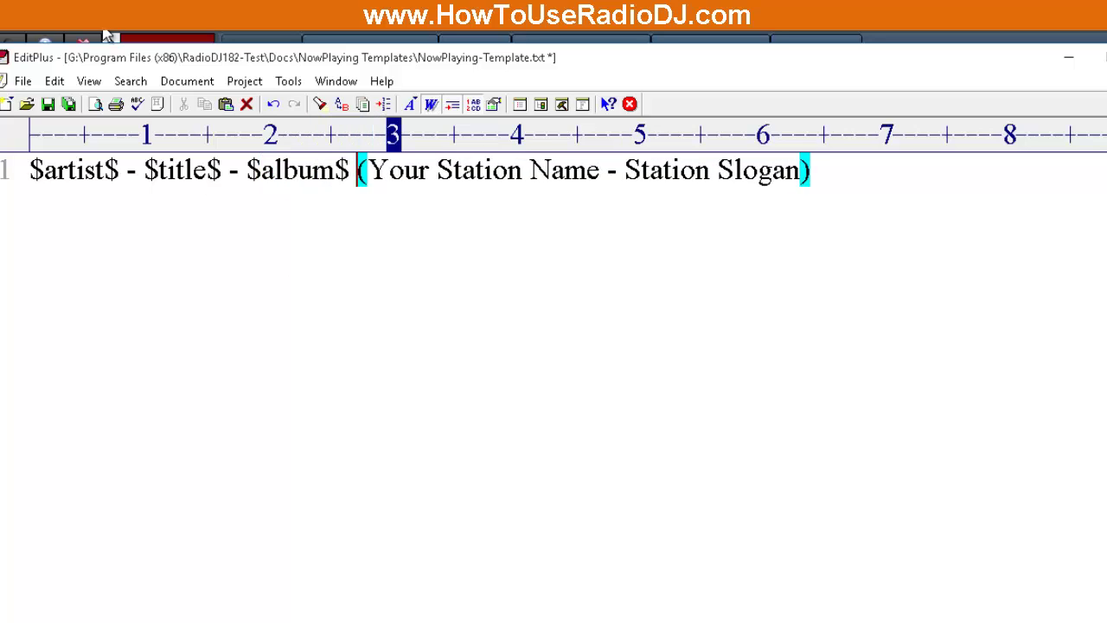
click(47, 104)
key(alt+Tab)
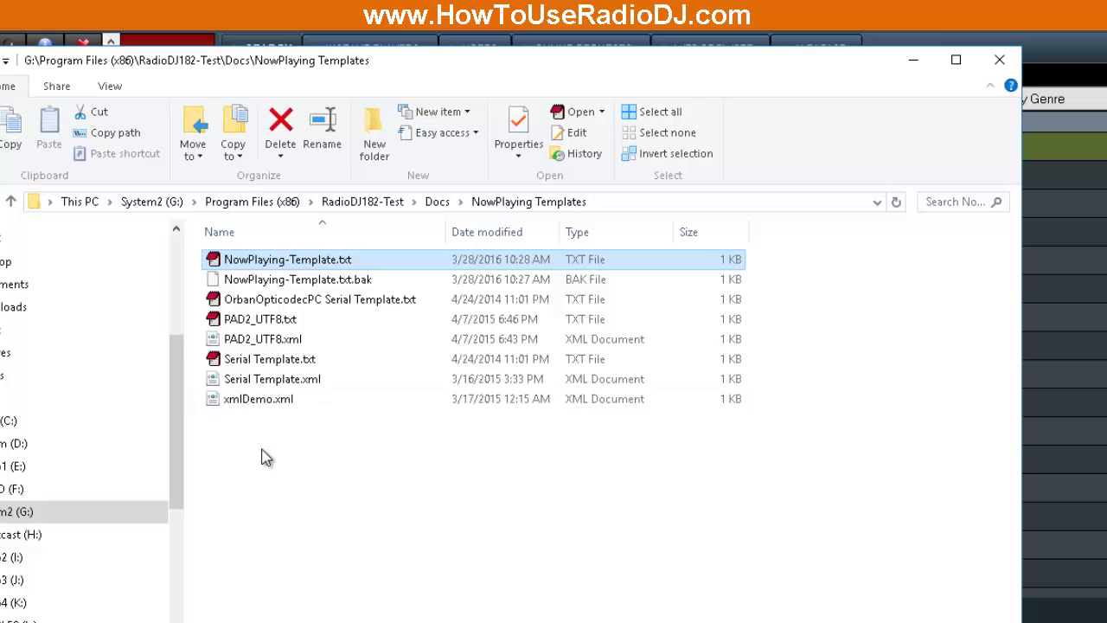
- Use New > Text Document to add a blank NowPlaying.txt beside the template
right_click(246, 456)
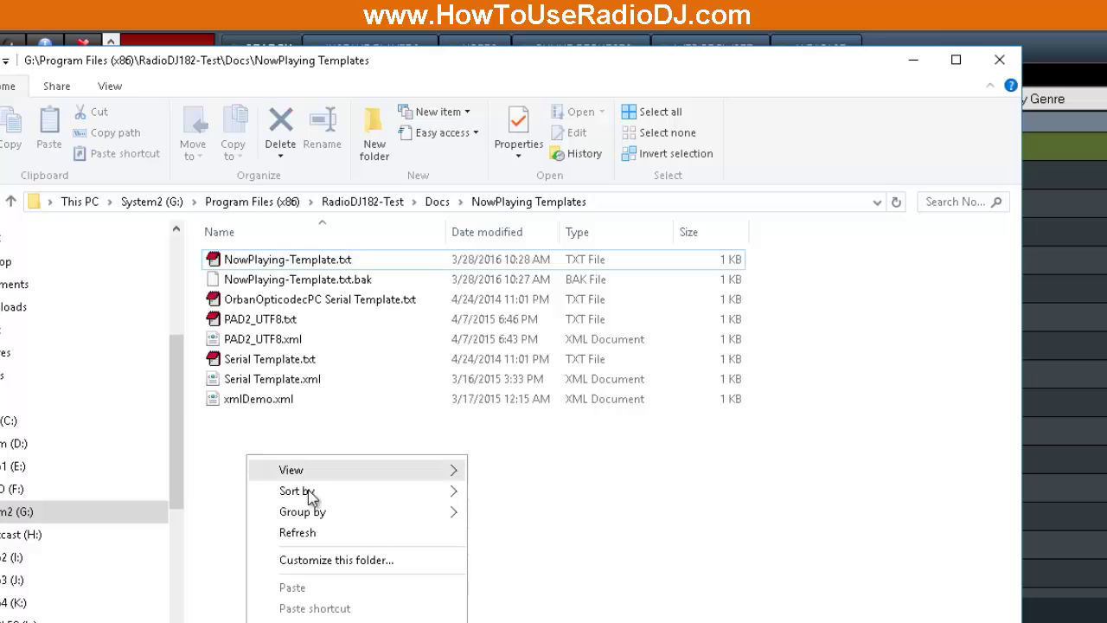
mouse_move(312, 621)
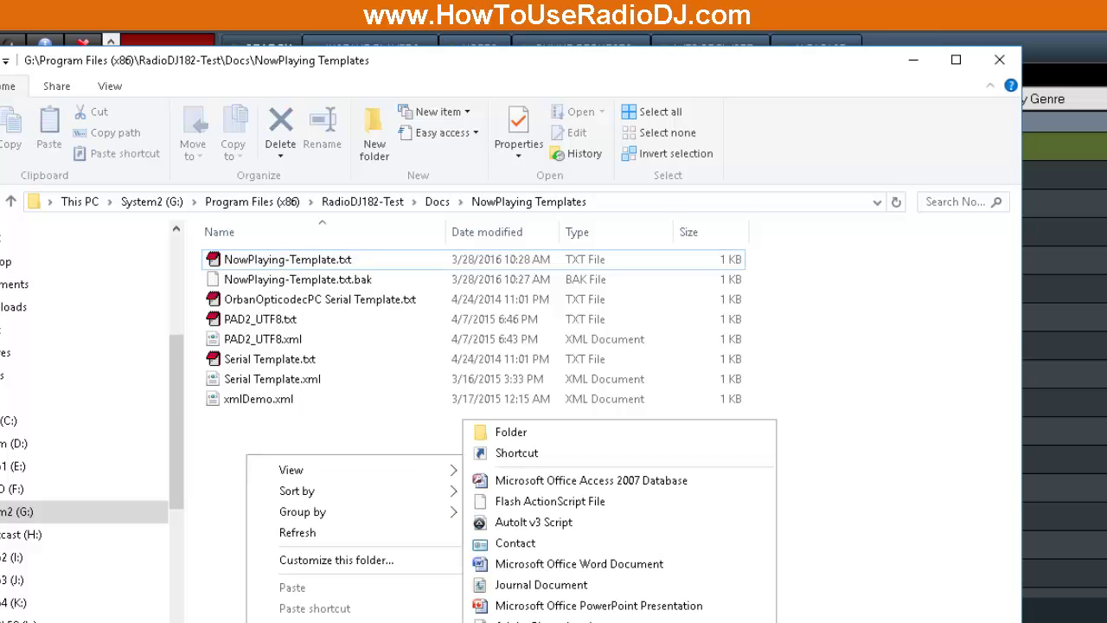
click(520, 619)
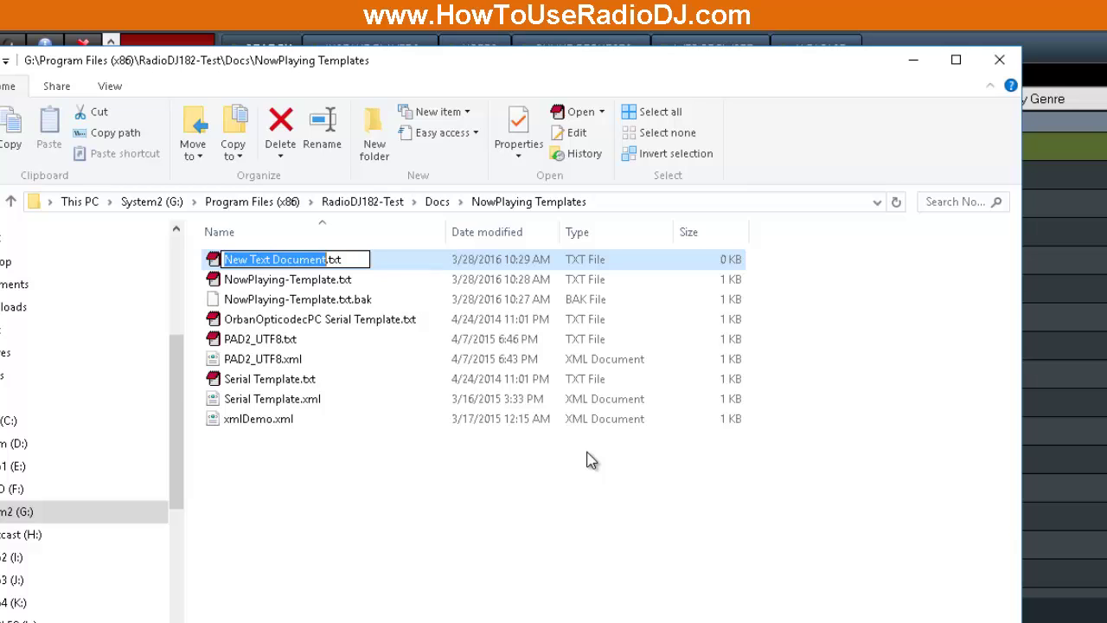
text(NowPlayi)
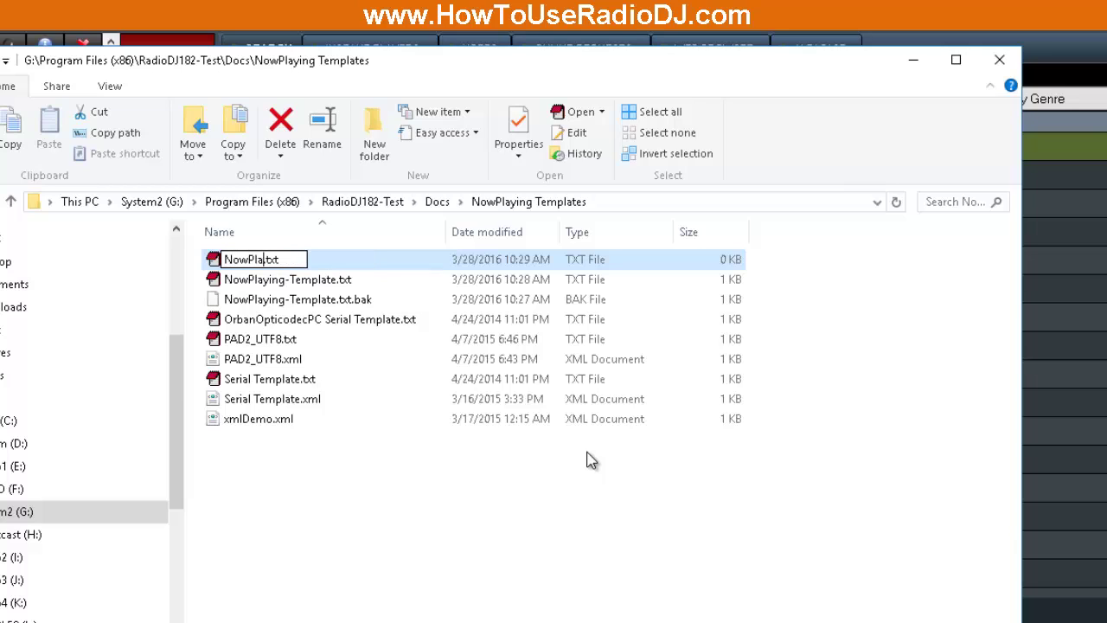
text(ng)
key(Return)
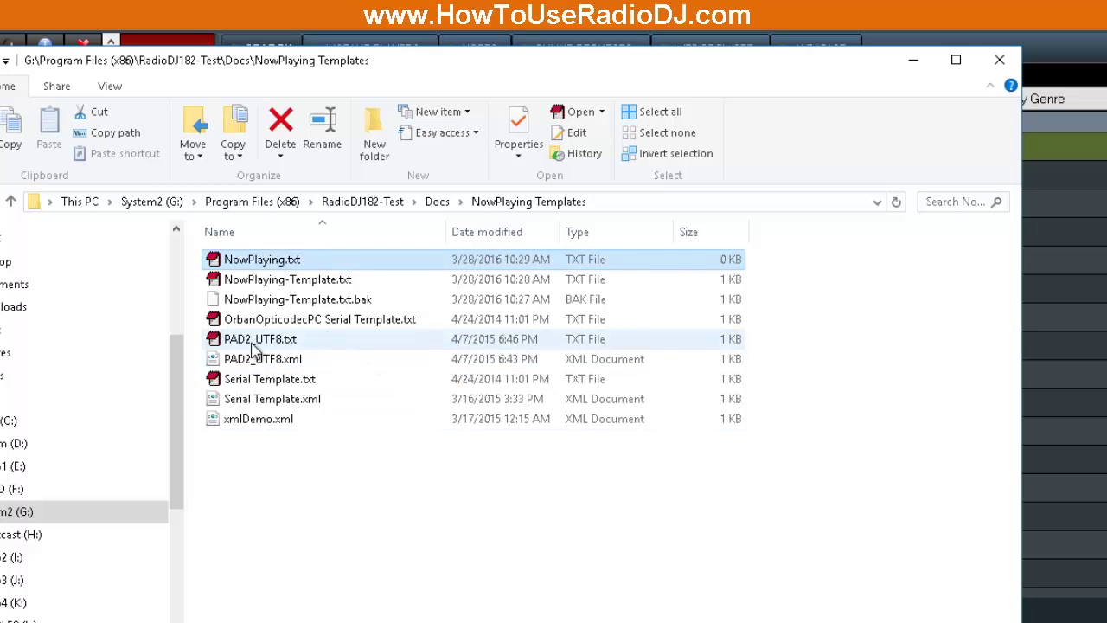
- Confirm NowPlaying.txt is empty and NowPlaying-Template.txt holds the new line, then close both
double_click(270, 260)
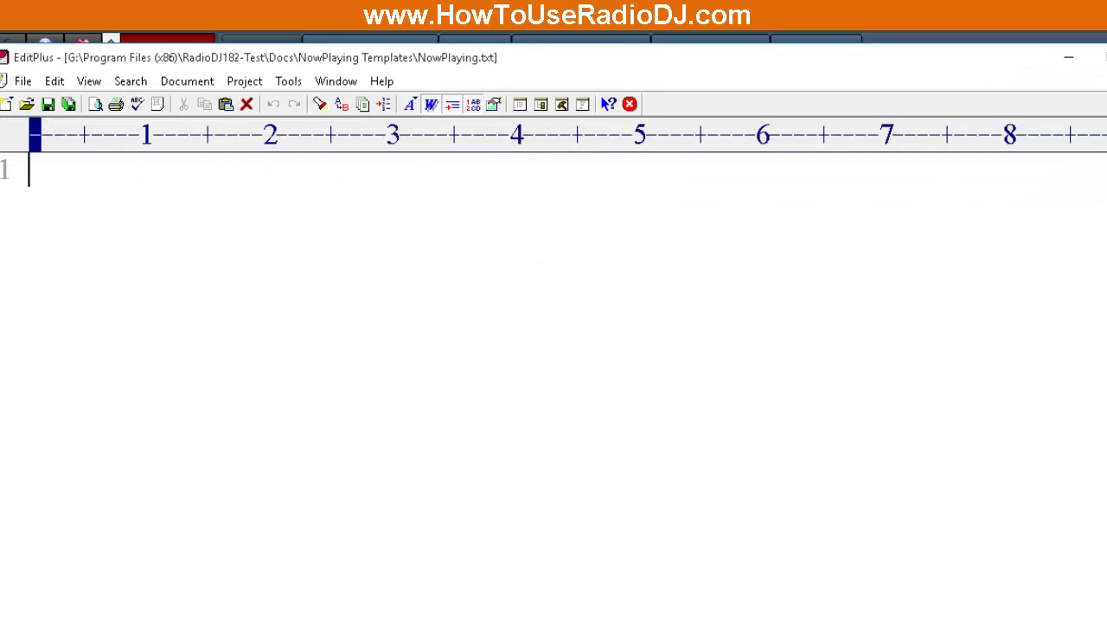
key(alt+F4)
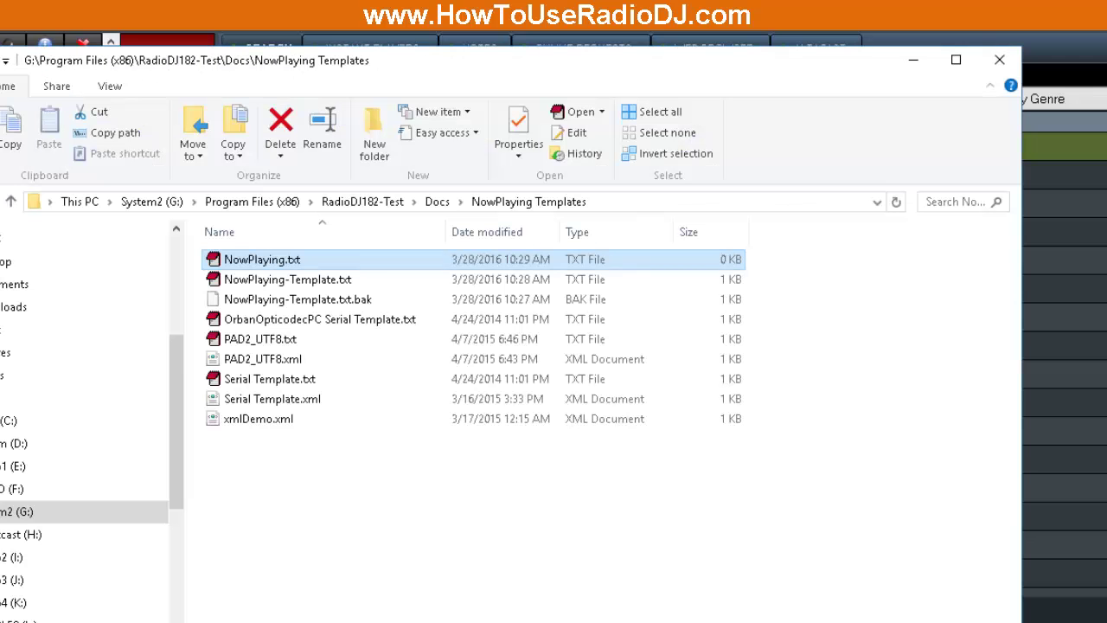
click(335, 289)
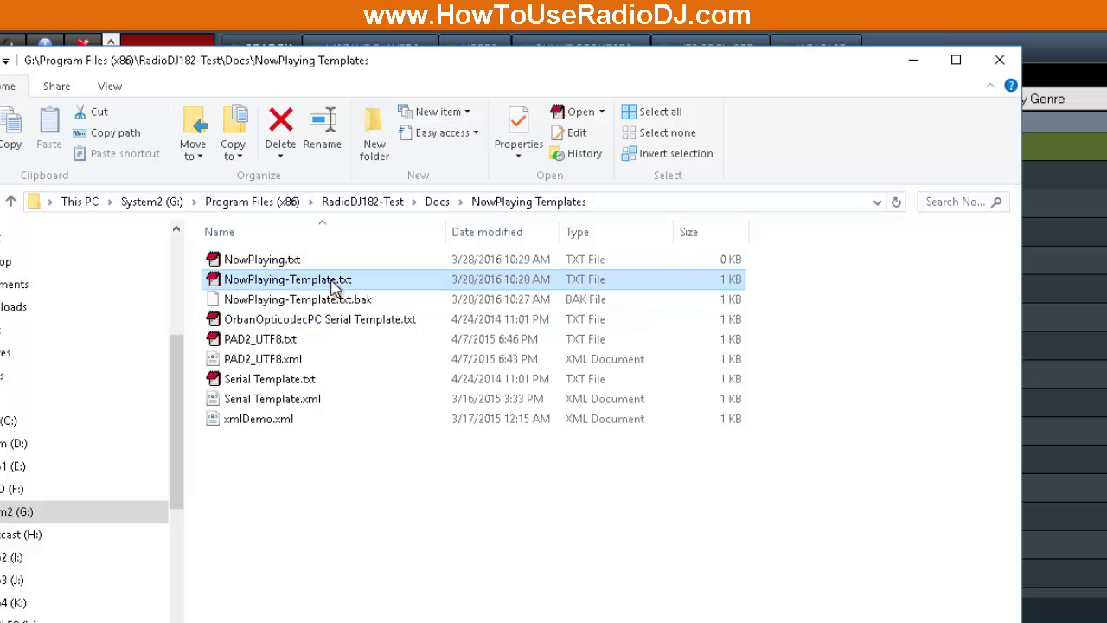
double_click(335, 288)
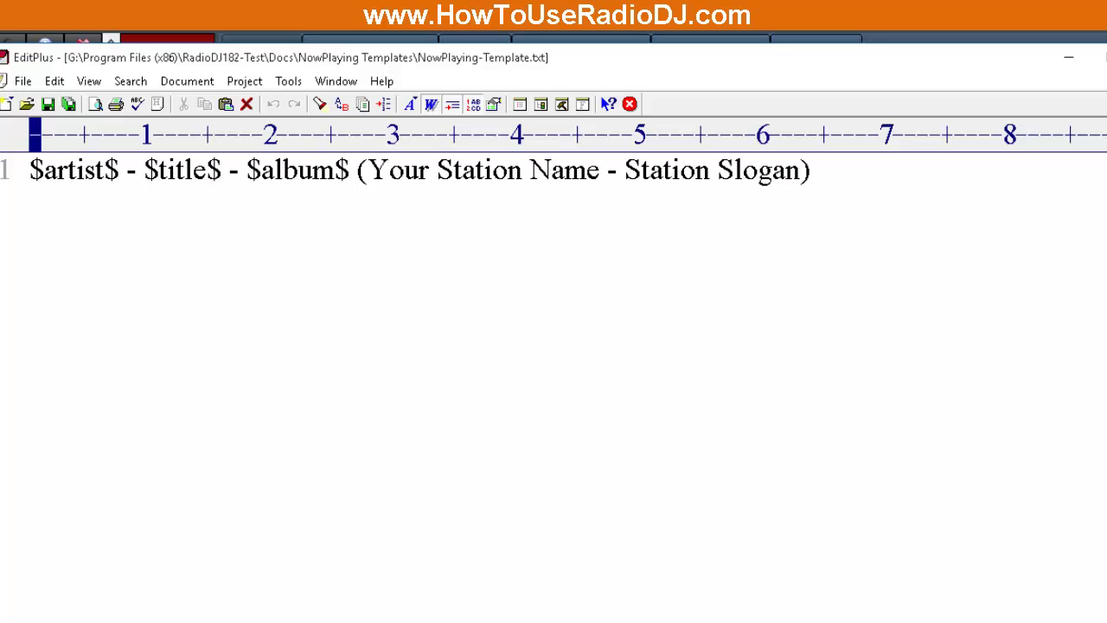
key(alt+F4)
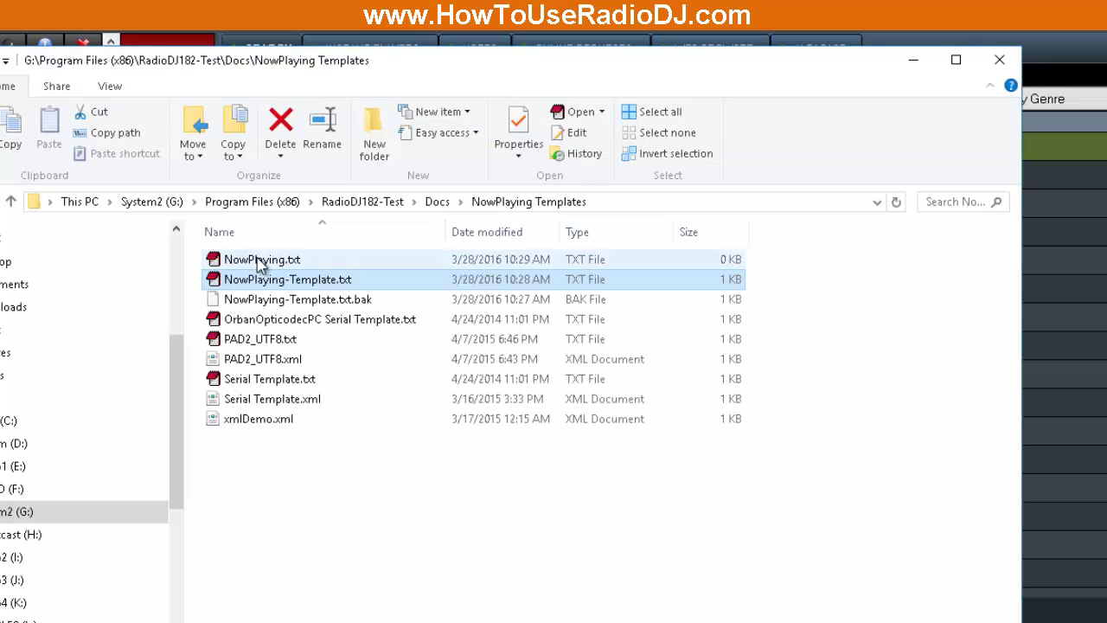
double_click(260, 258)
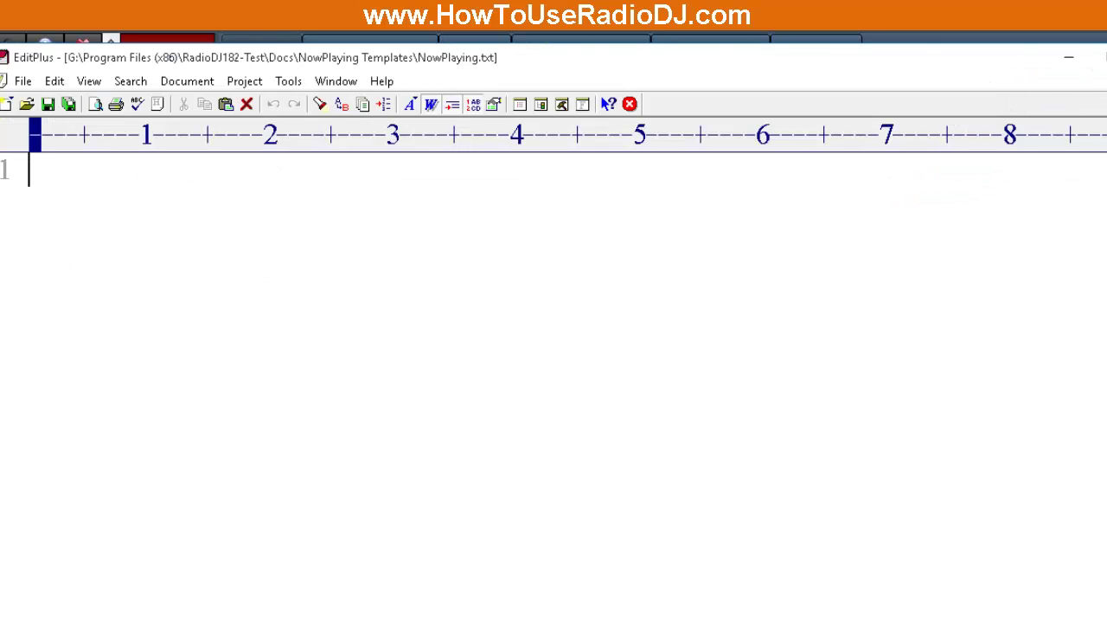
click(1100, 57)
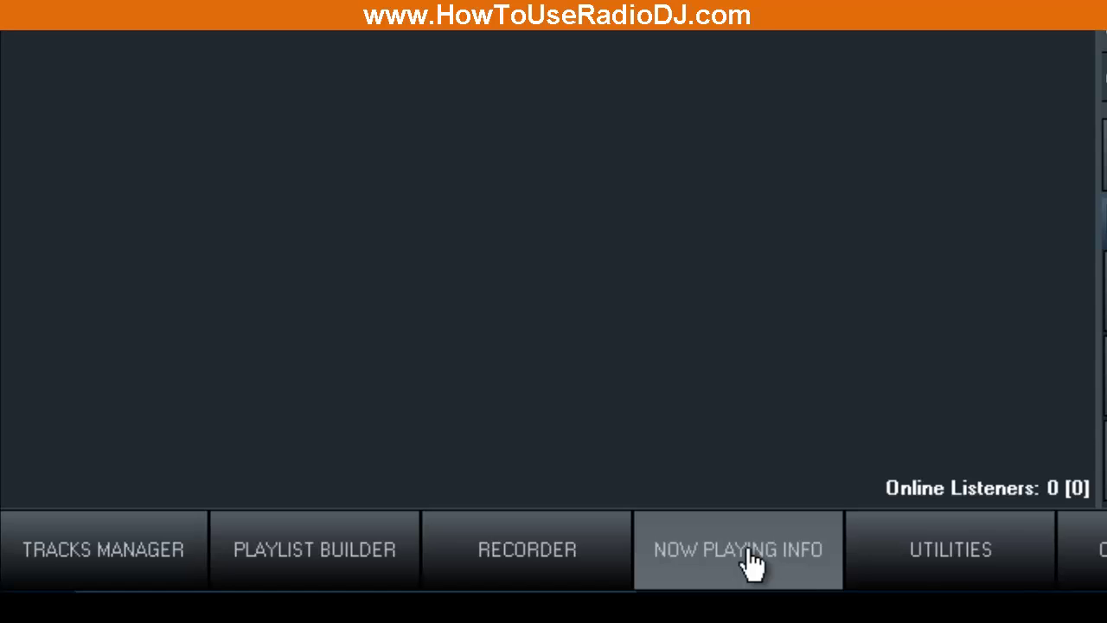
- Set the File Export target to NowPlaying.txt in RadioDJ182-Test\Docs\NowPlaying Templates, replacing the existing file
click(749, 562)
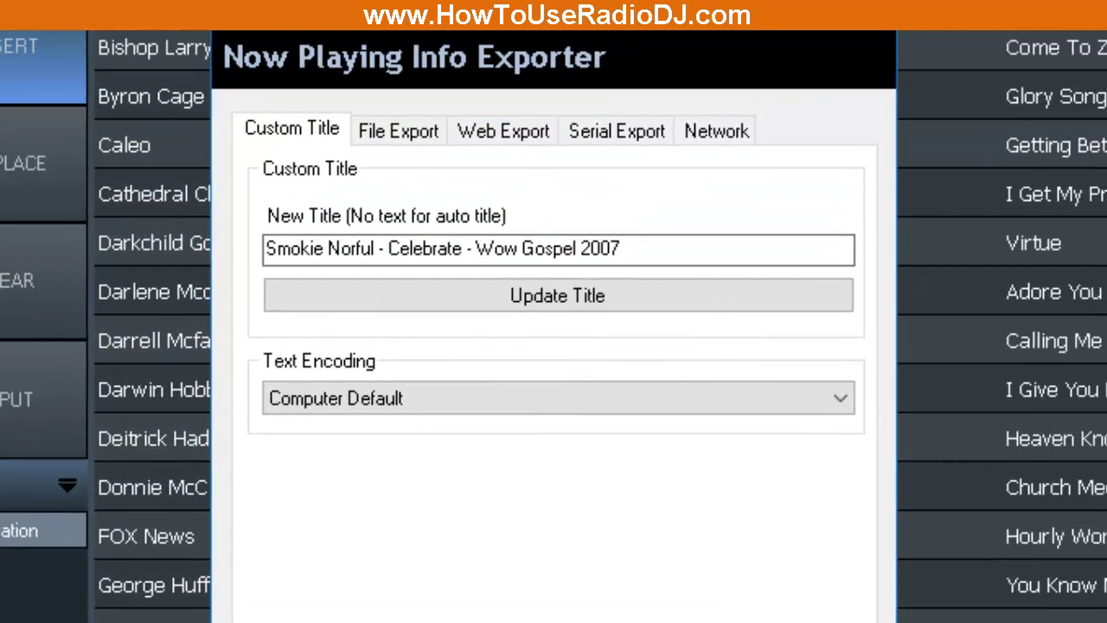
click(394, 128)
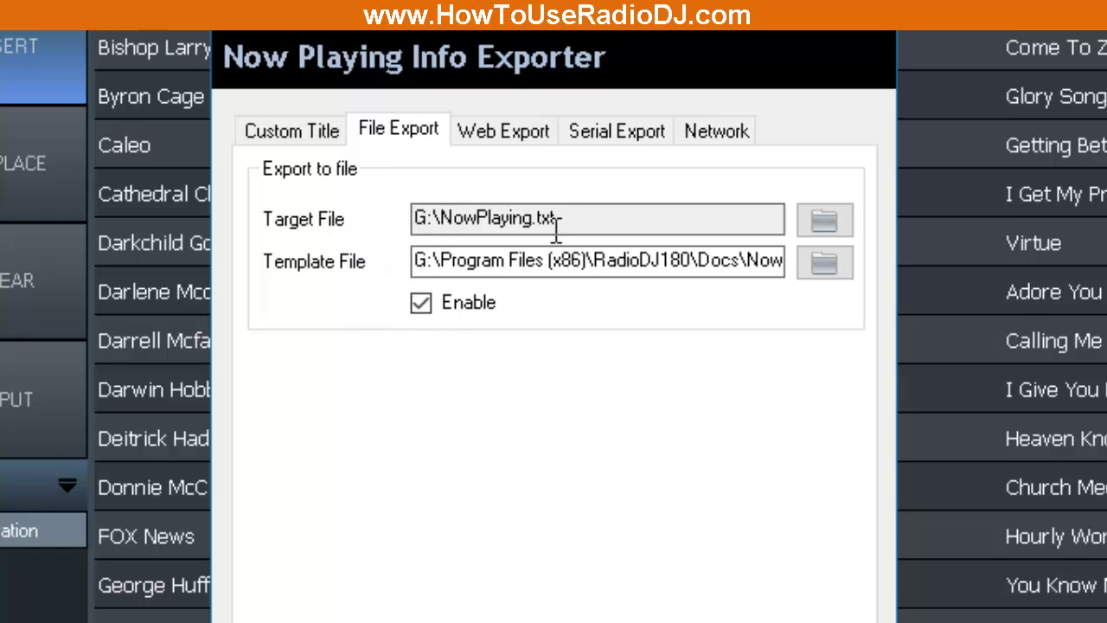
click(821, 222)
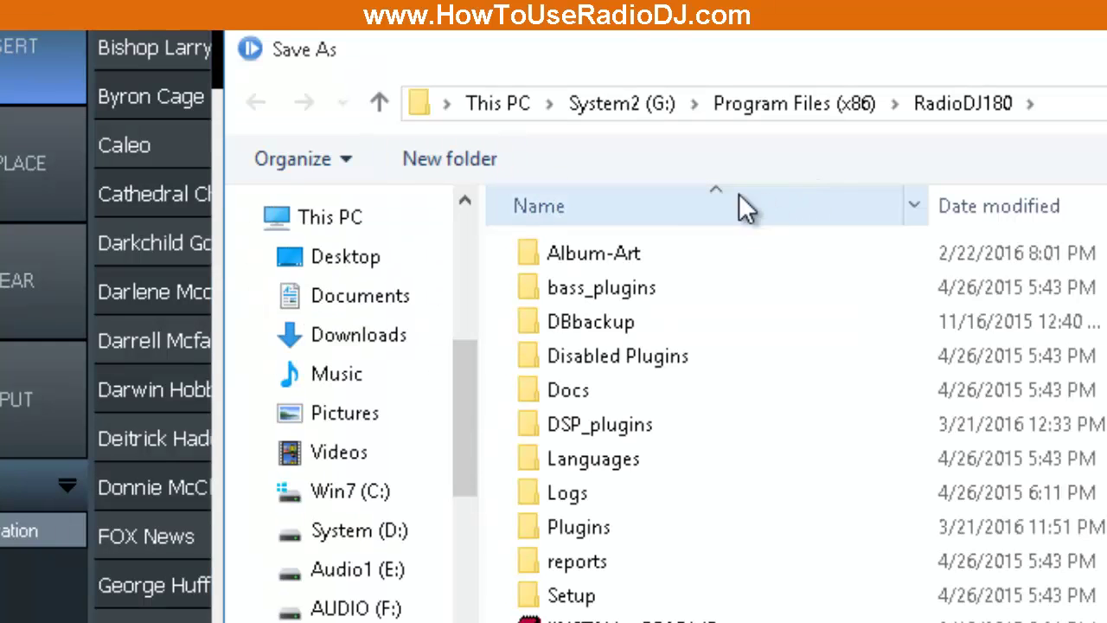
click(380, 104)
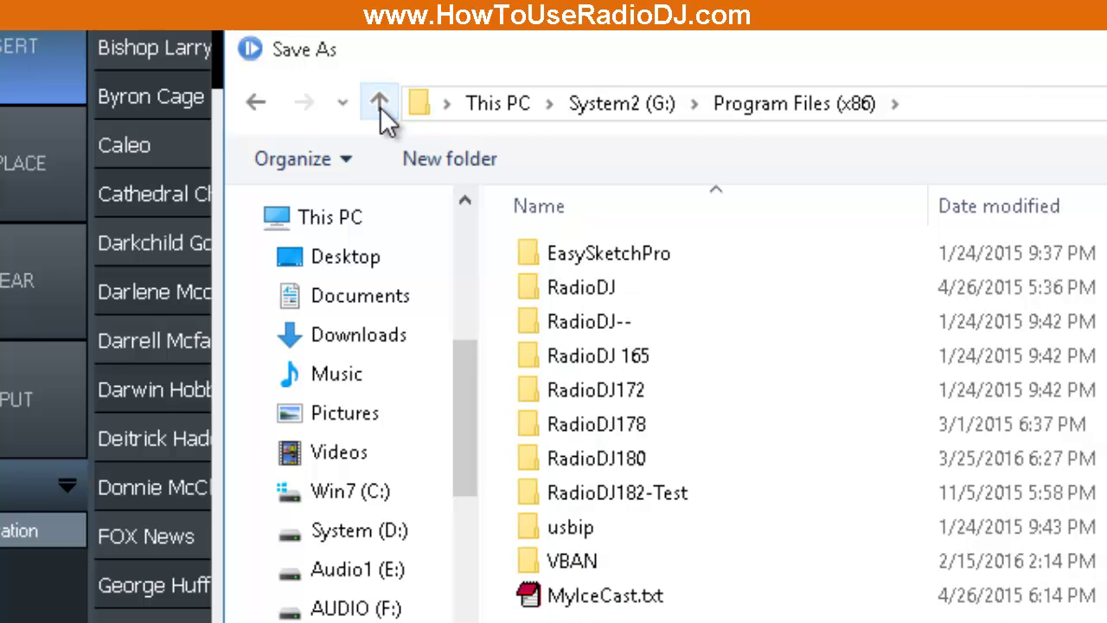
double_click(679, 488)
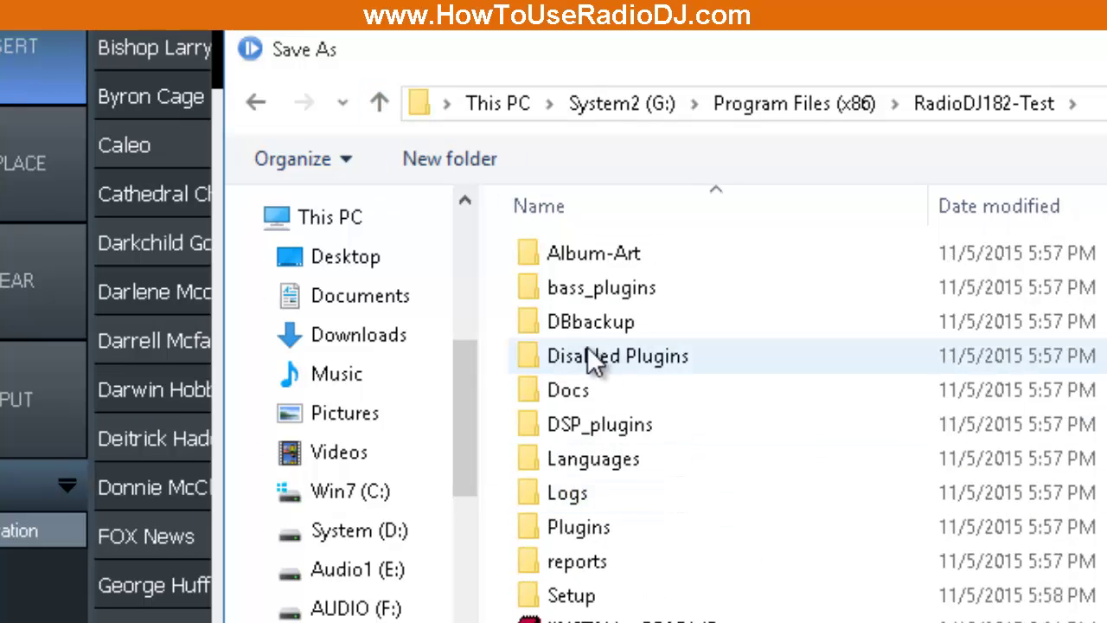
double_click(577, 392)
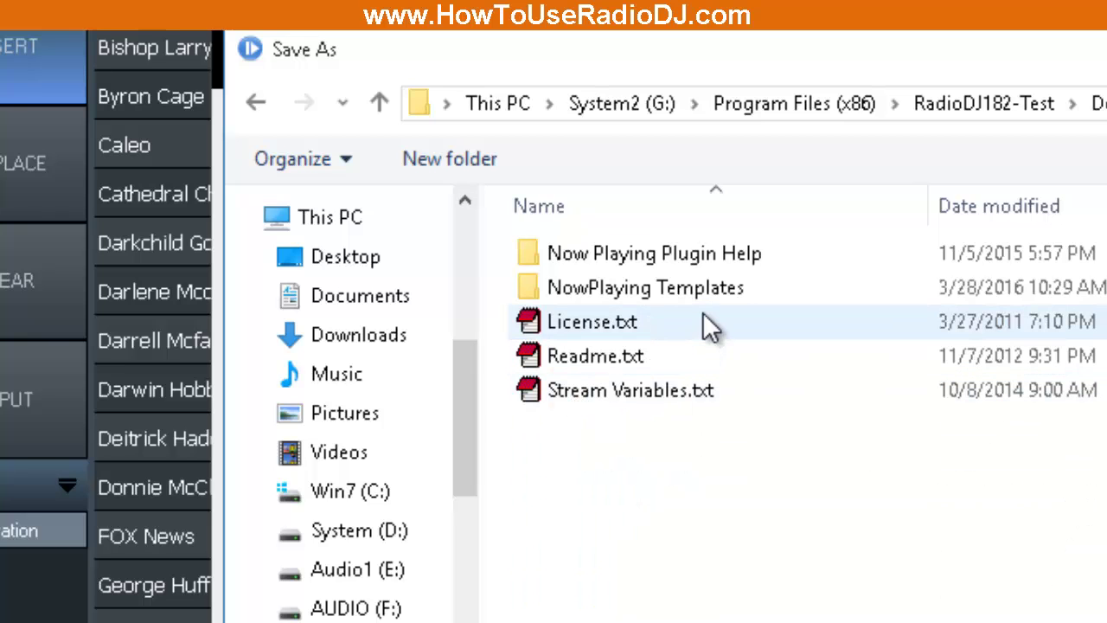
double_click(677, 290)
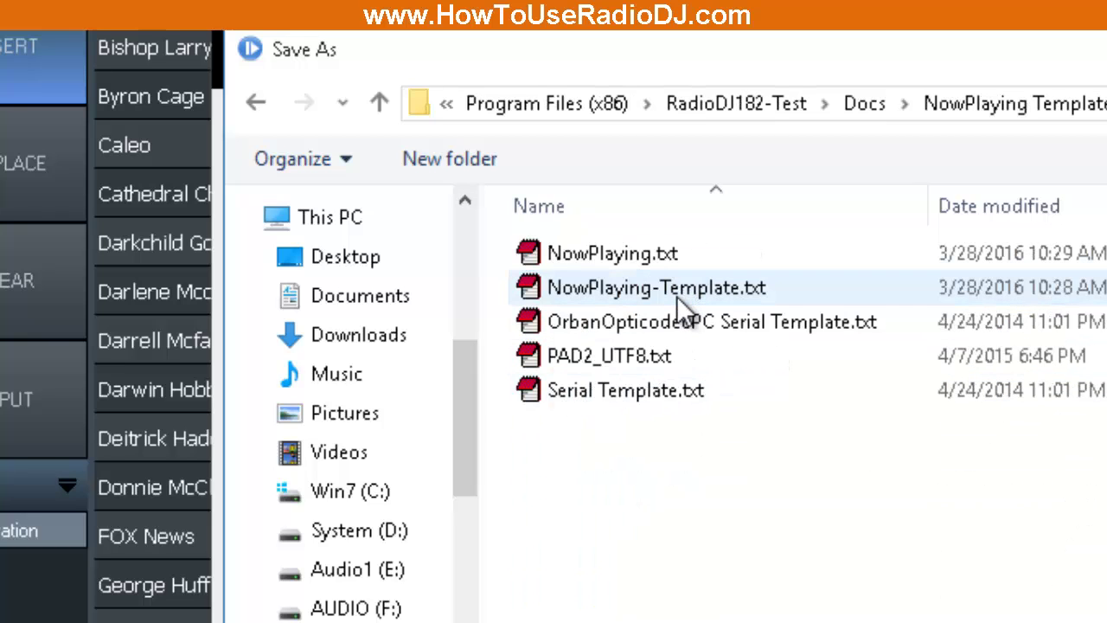
click(636, 253)
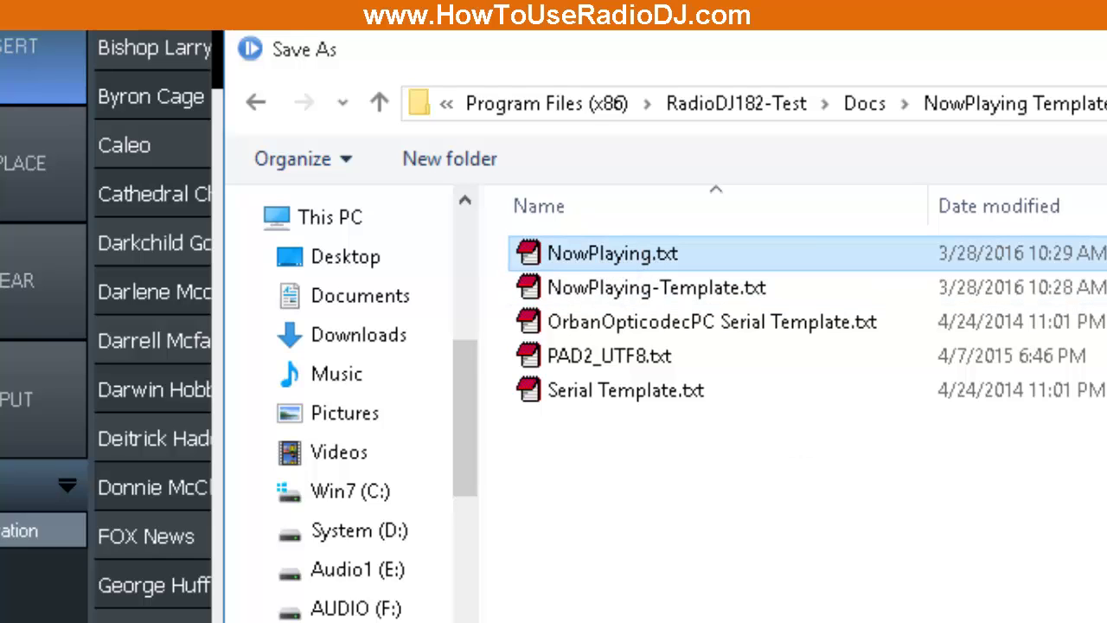
key(Return)
click(651, 369)
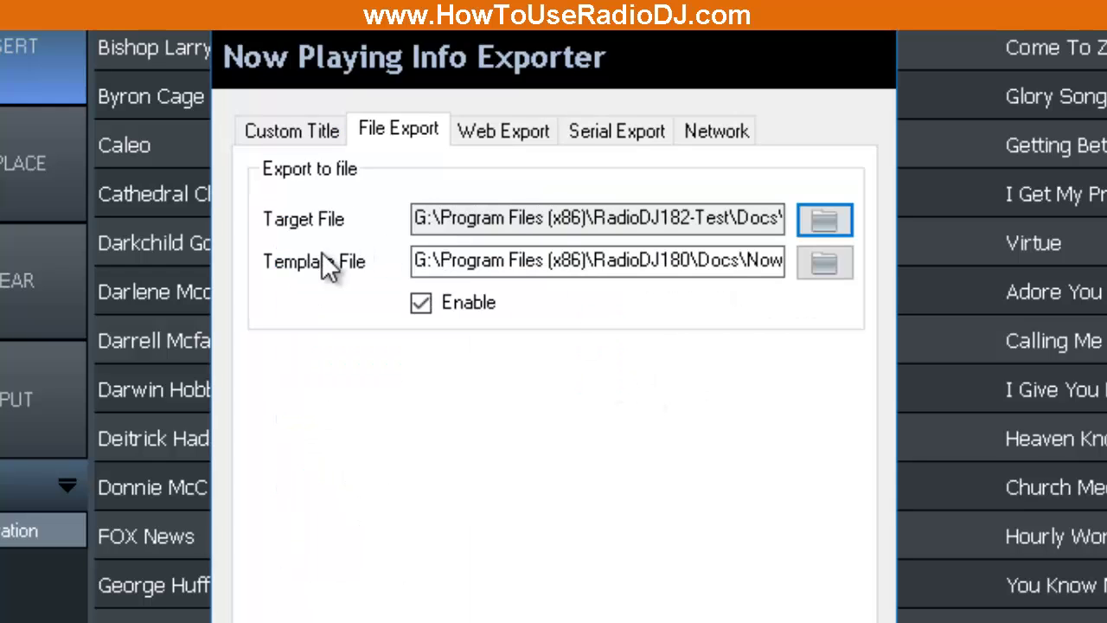
- Choose NowPlaying-Template.txt as the export template, save the exporter settings, and open NowPlaying.txt
click(823, 265)
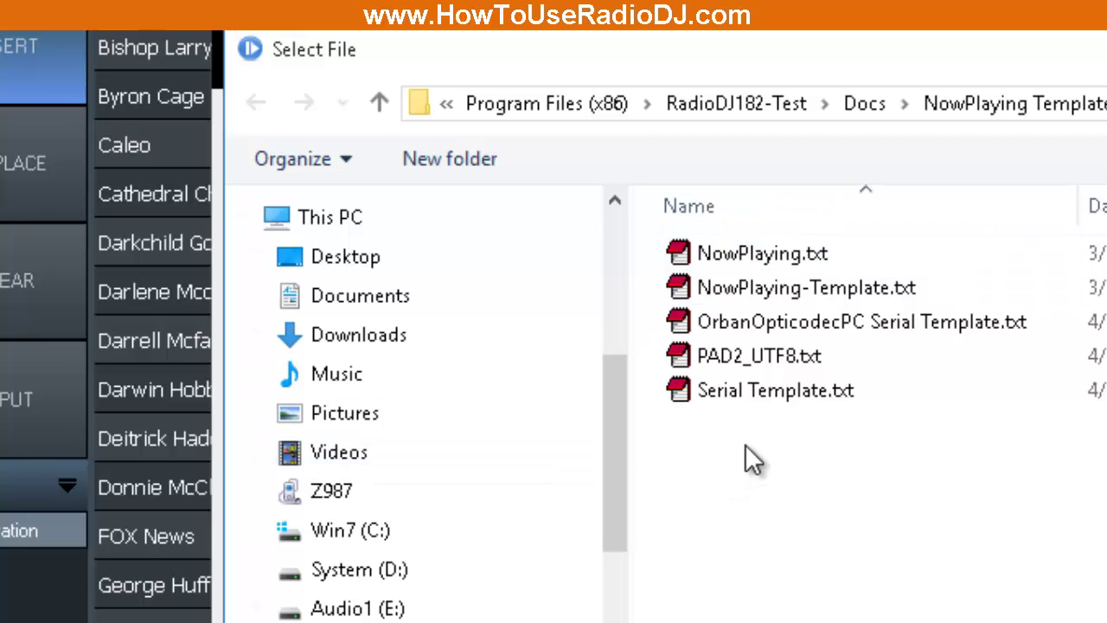
click(877, 293)
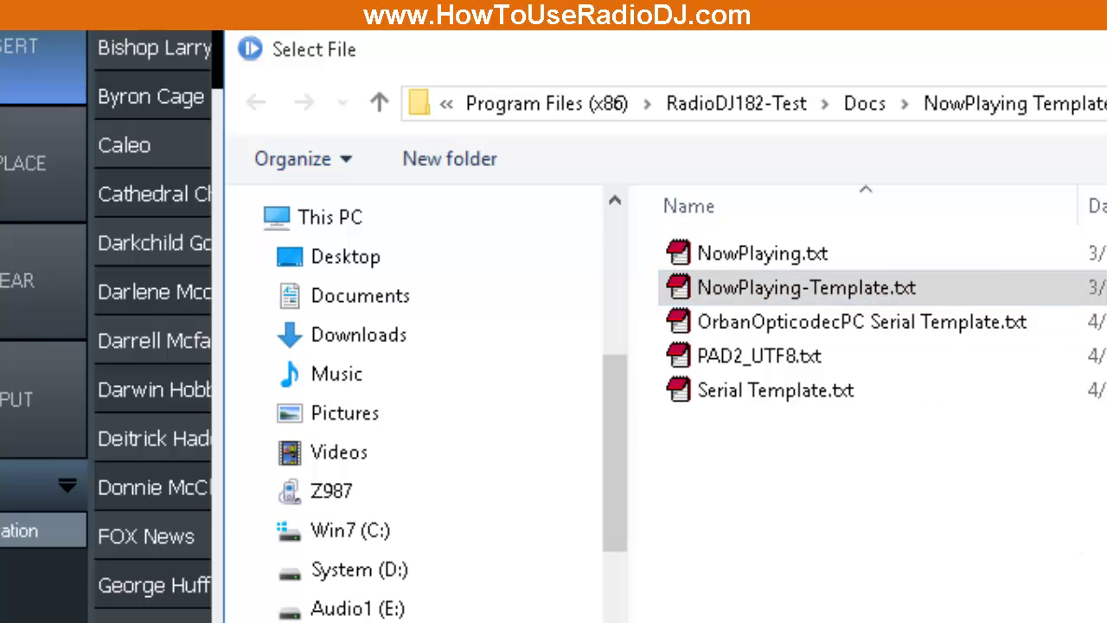
double_click(853, 291)
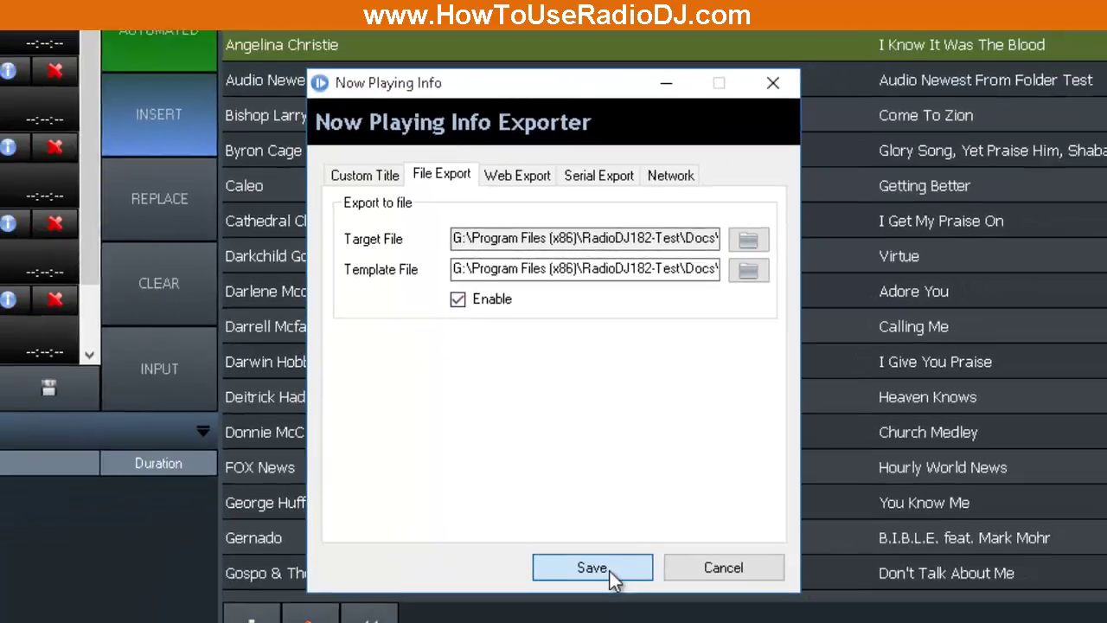
click(609, 571)
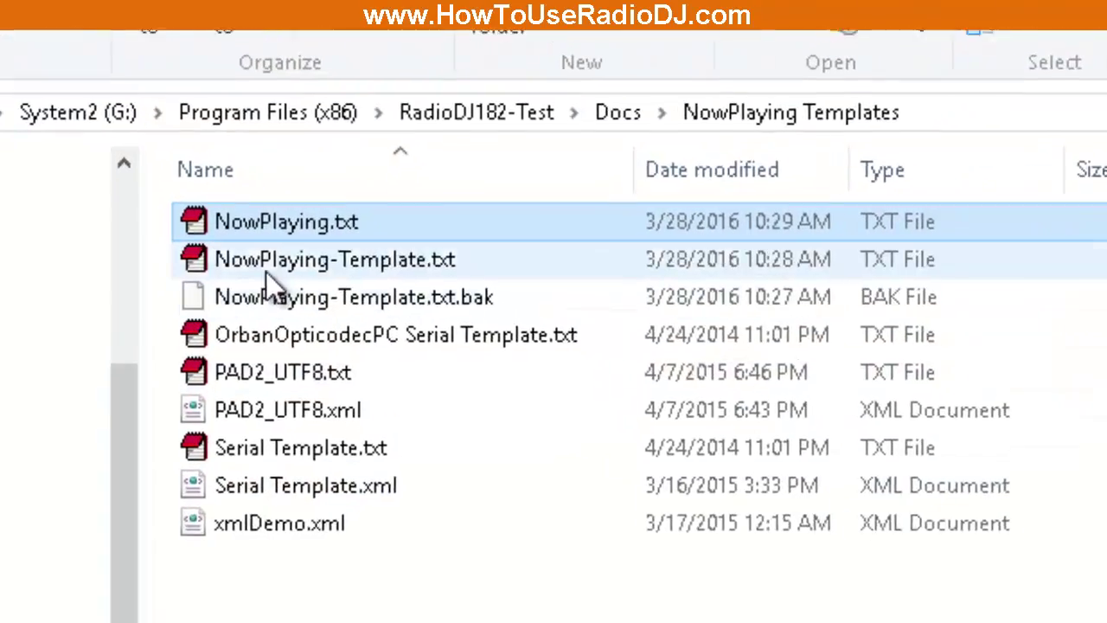
double_click(311, 238)
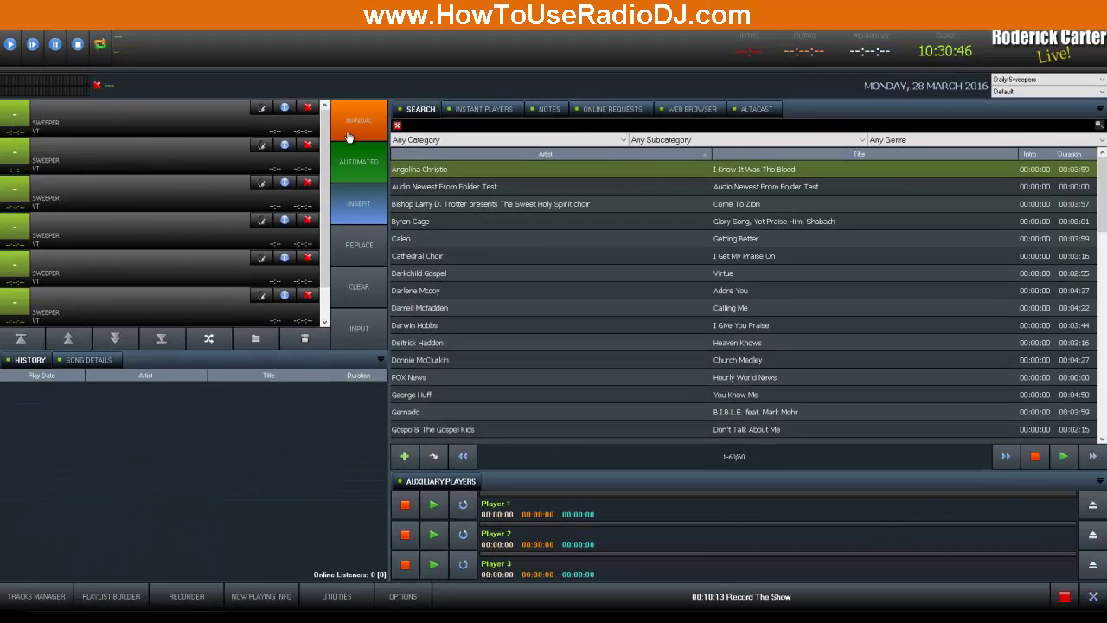
- Switch RadioDJ from MANUAL to AUTODJ so the playlist loads and Come To Zion plays
click(349, 136)
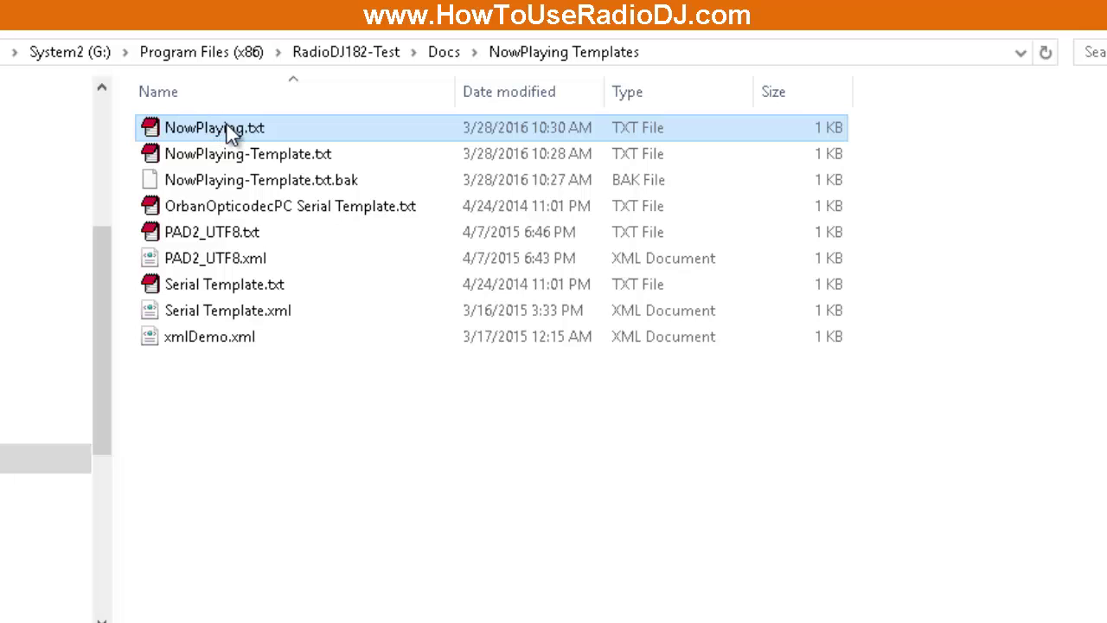
- Check NowPlaying.txt in EditPlus for the current song line, close it, and minimize Explorer
double_click(232, 130)
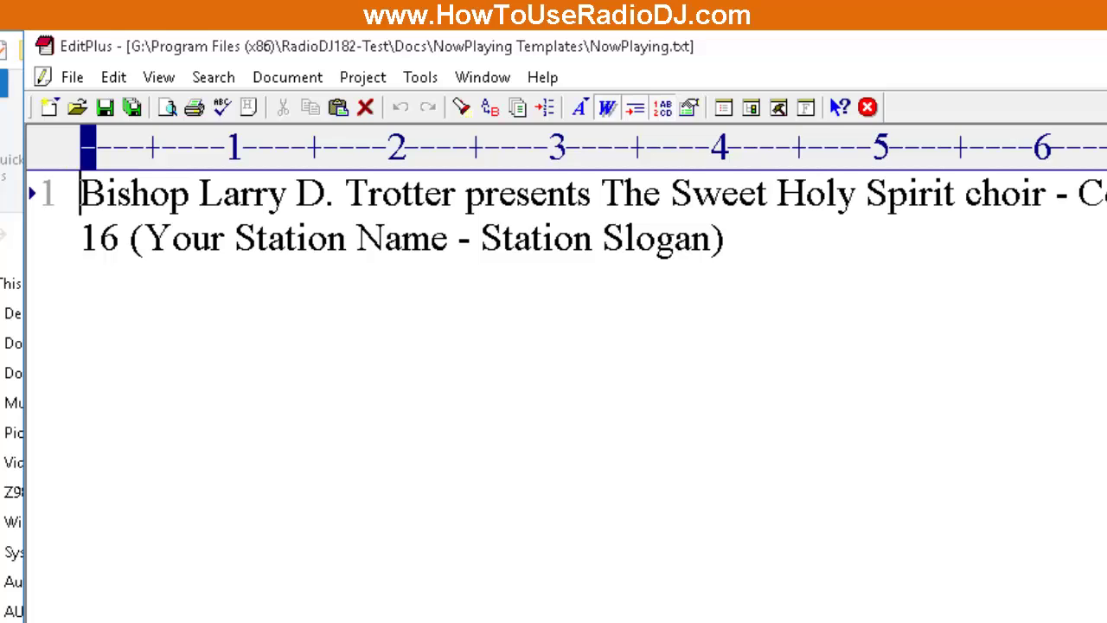
key(alt+F4)
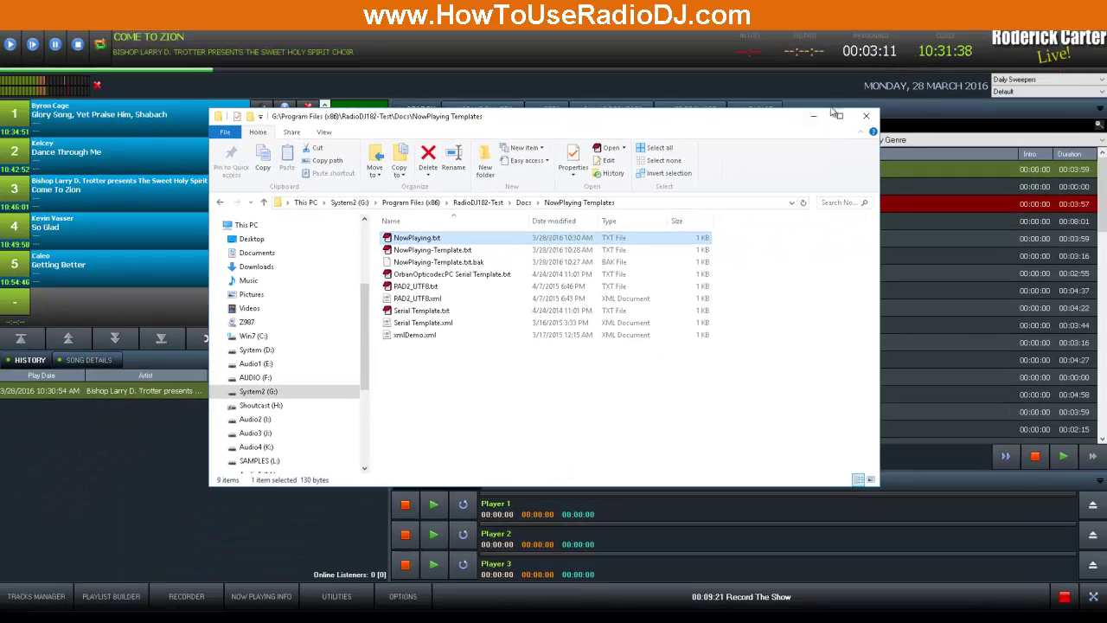
click(813, 115)
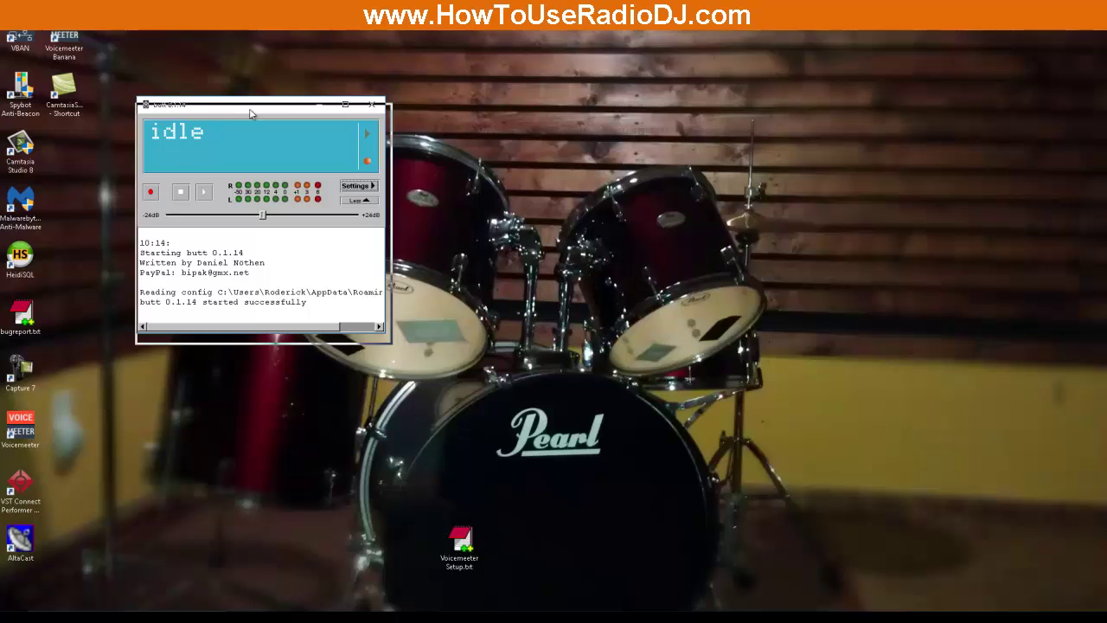
- Move the butt window aside and open its Settings, checking Main before the Stream tab
drag(247, 104, 358, 87)
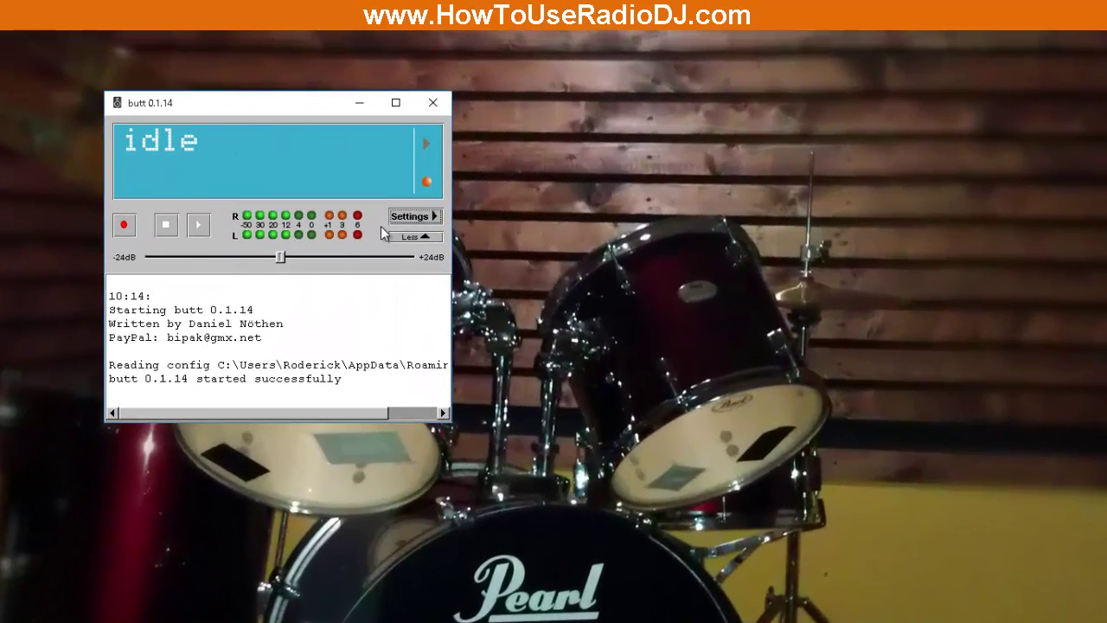
click(410, 216)
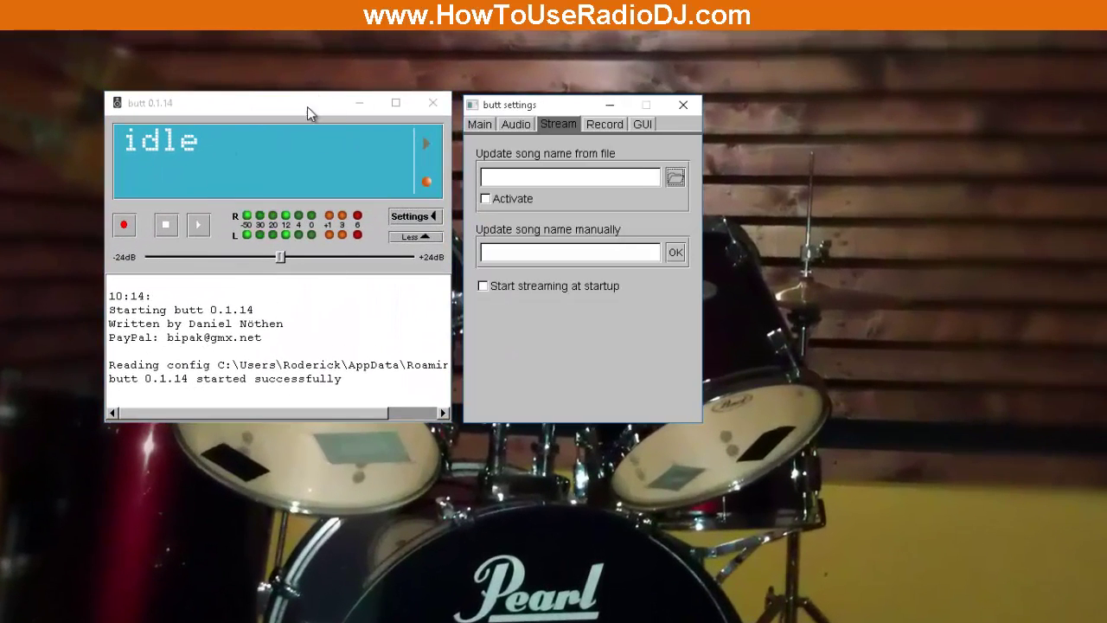
click(483, 126)
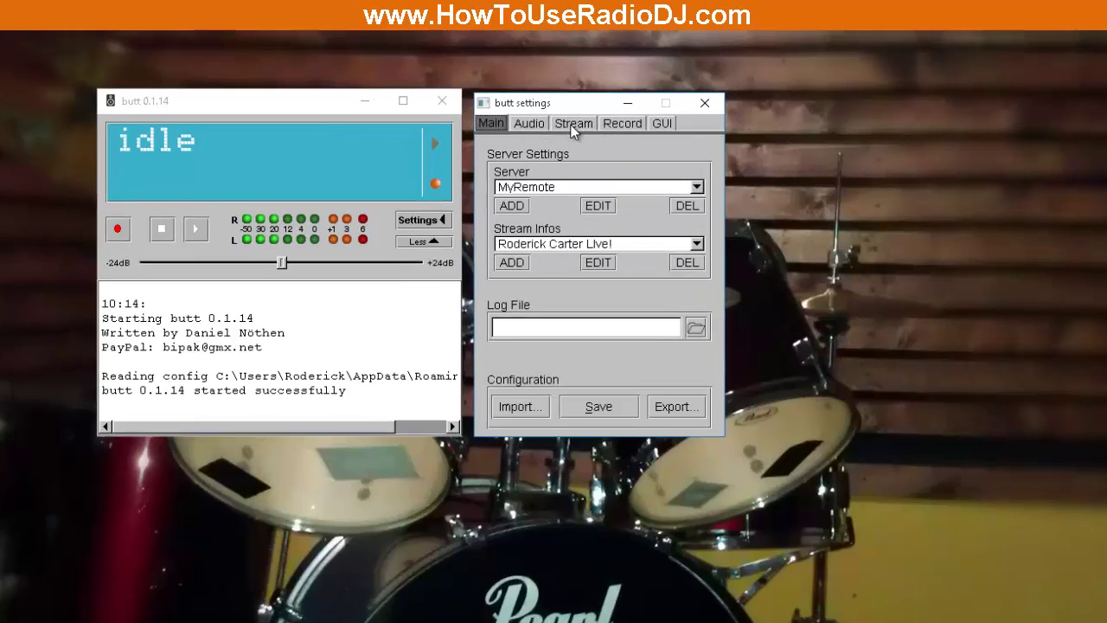
click(558, 125)
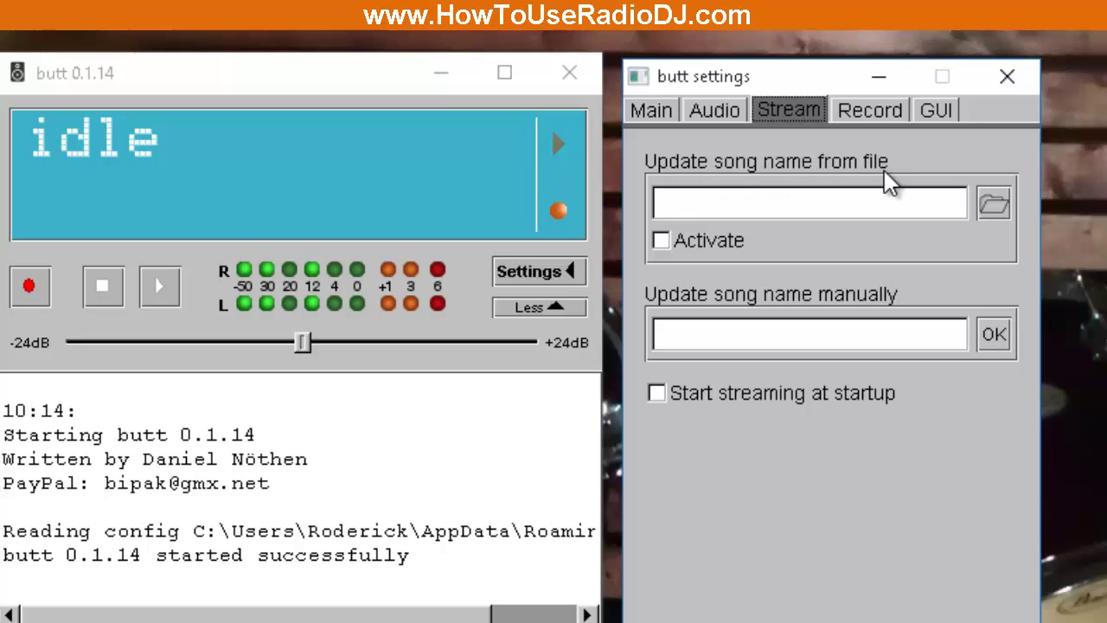
- Browse for the song-name file into Program Files (x86) > RadioDJ182-Test > Docs
click(995, 208)
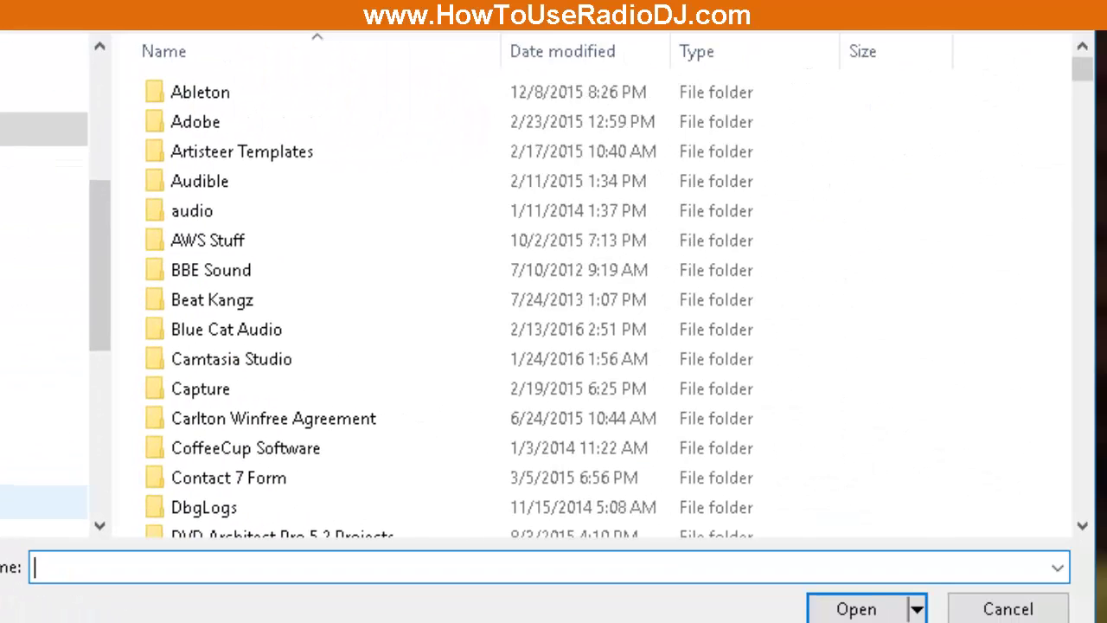
click(44, 468)
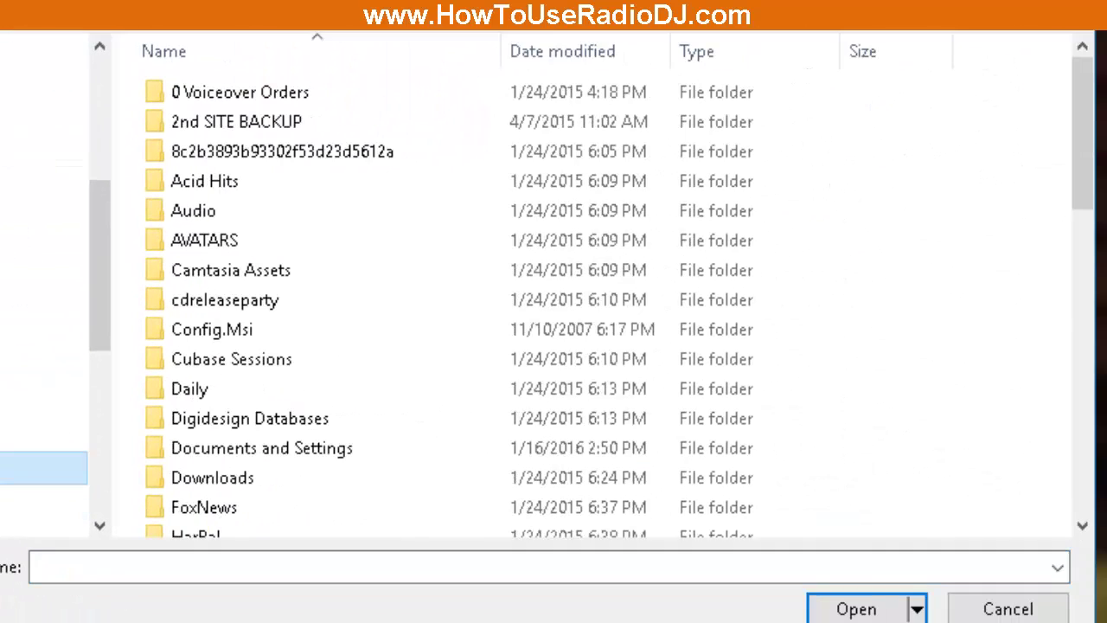
scroll(365, 400, down, 4)
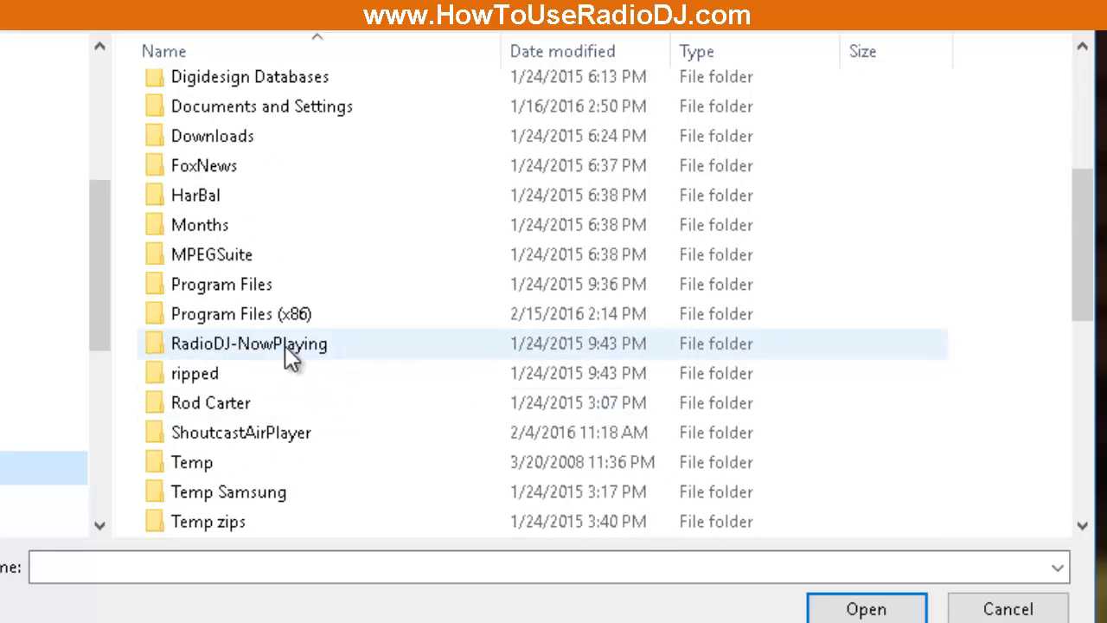
double_click(301, 320)
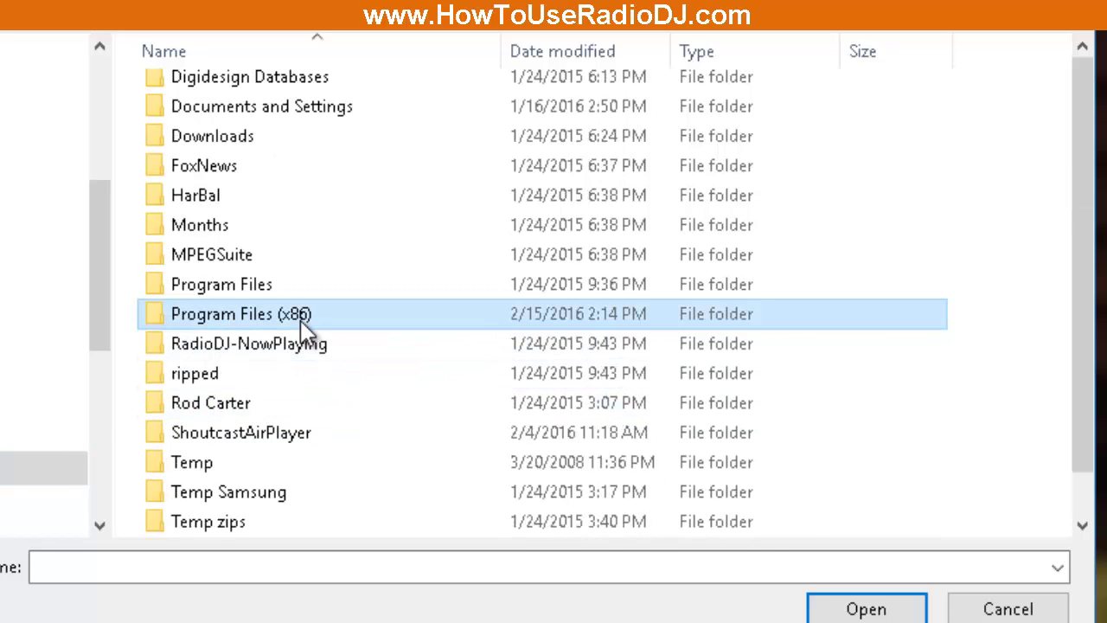
double_click(267, 316)
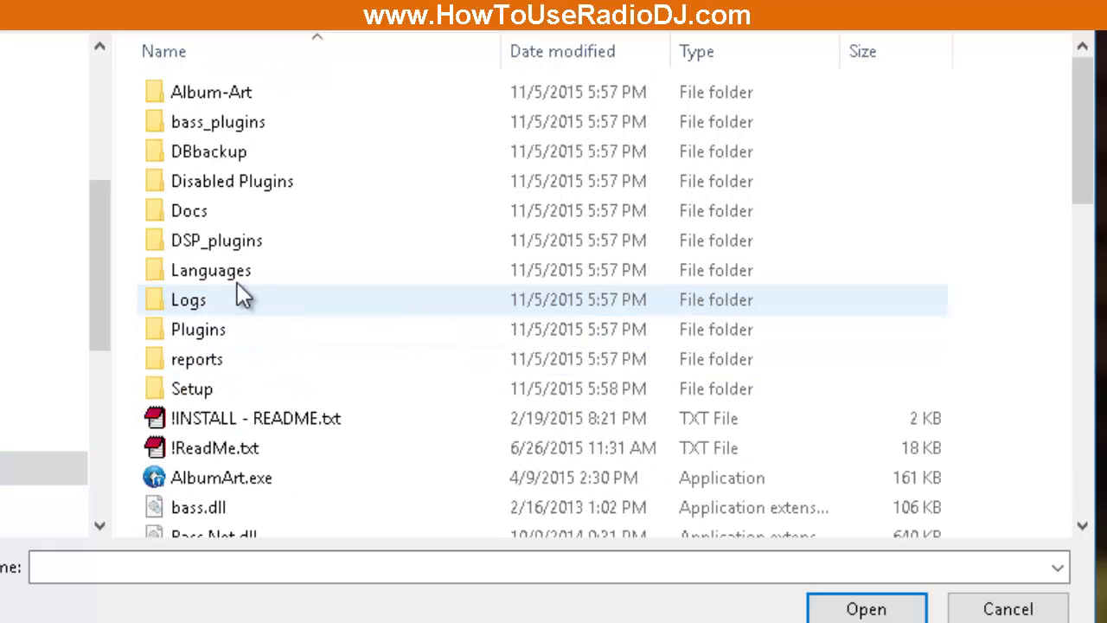
click(197, 216)
double_click(198, 216)
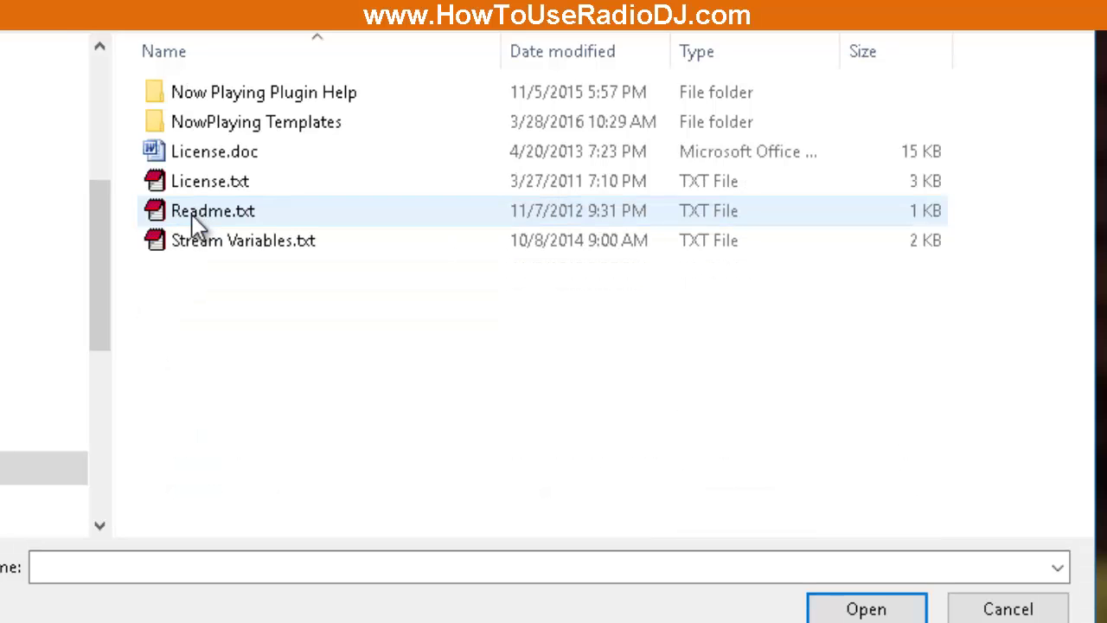
- Choose NowPlaying.txt from NowPlaying Templates, activate file-based song names, and minimize butt
double_click(292, 136)
click(182, 90)
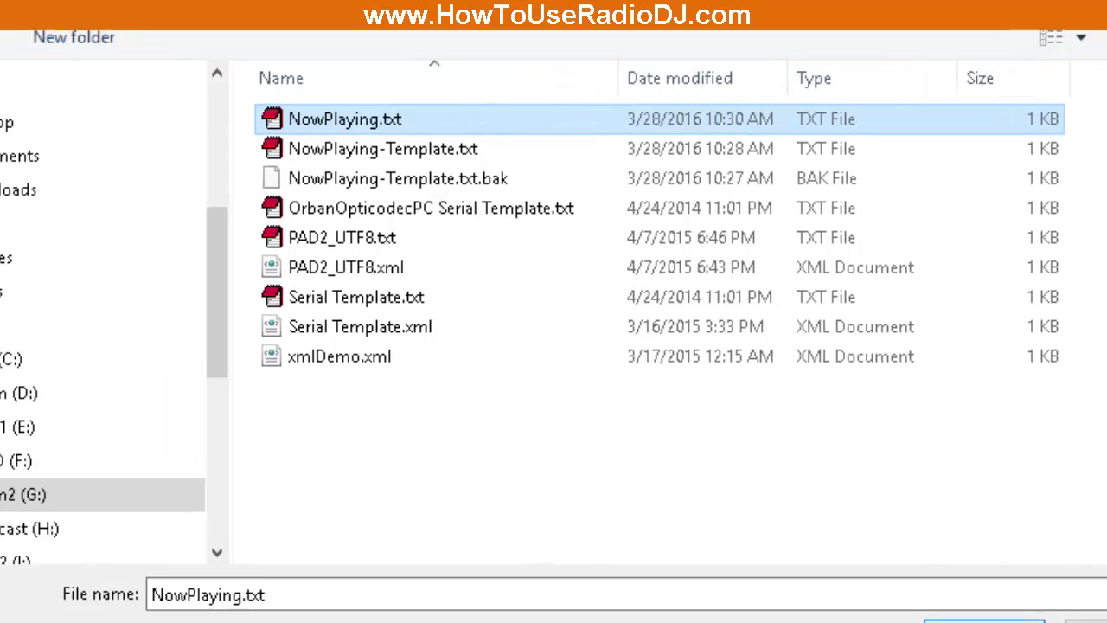
click(866, 610)
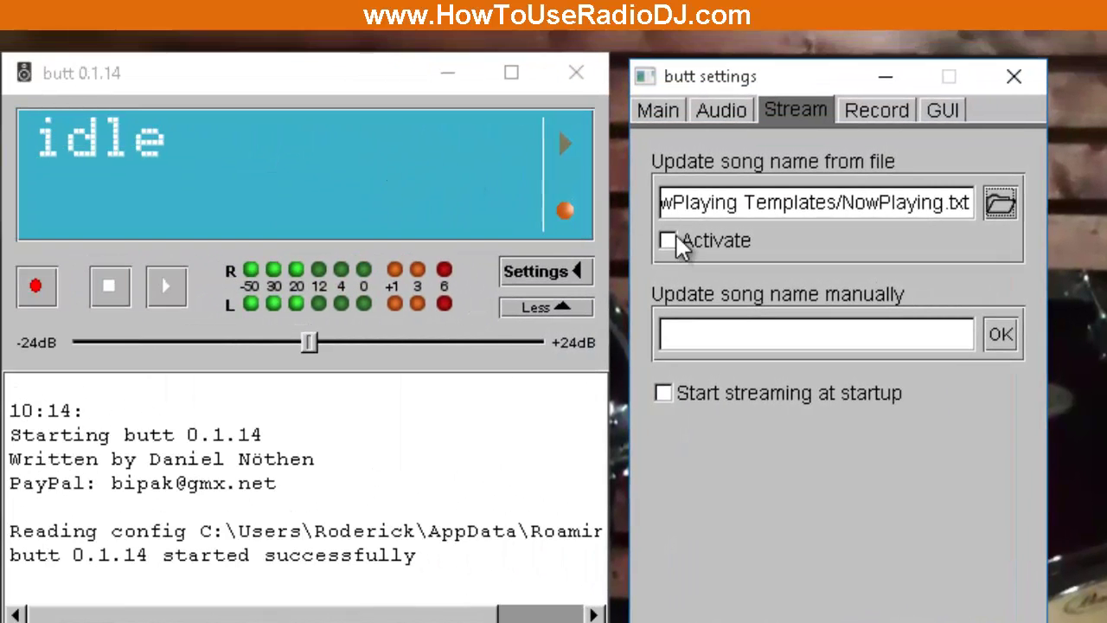
click(678, 239)
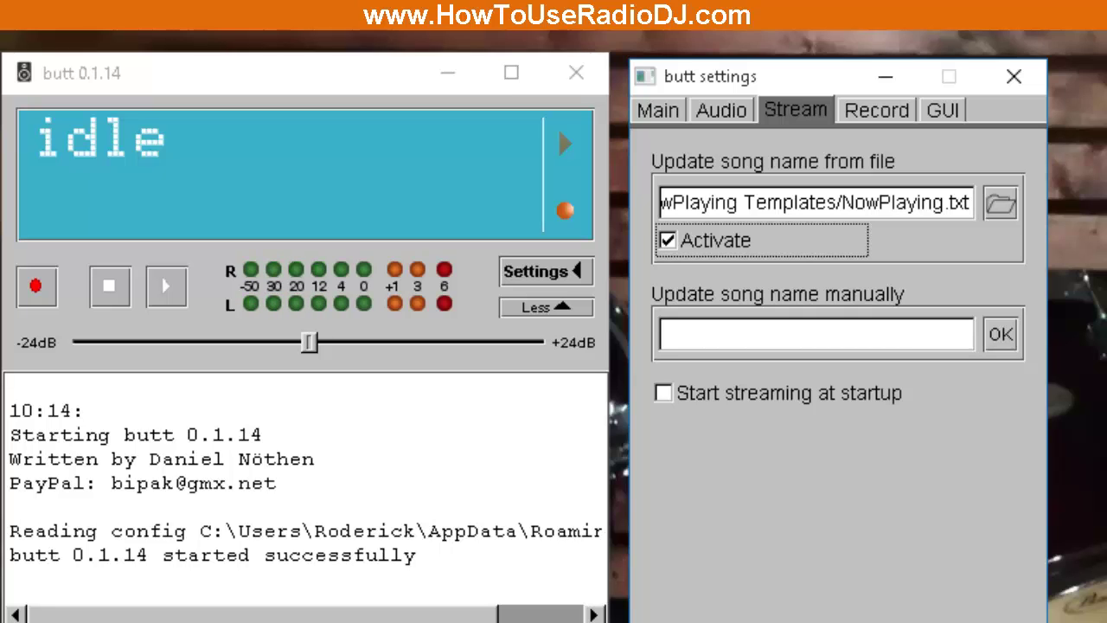
click(446, 77)
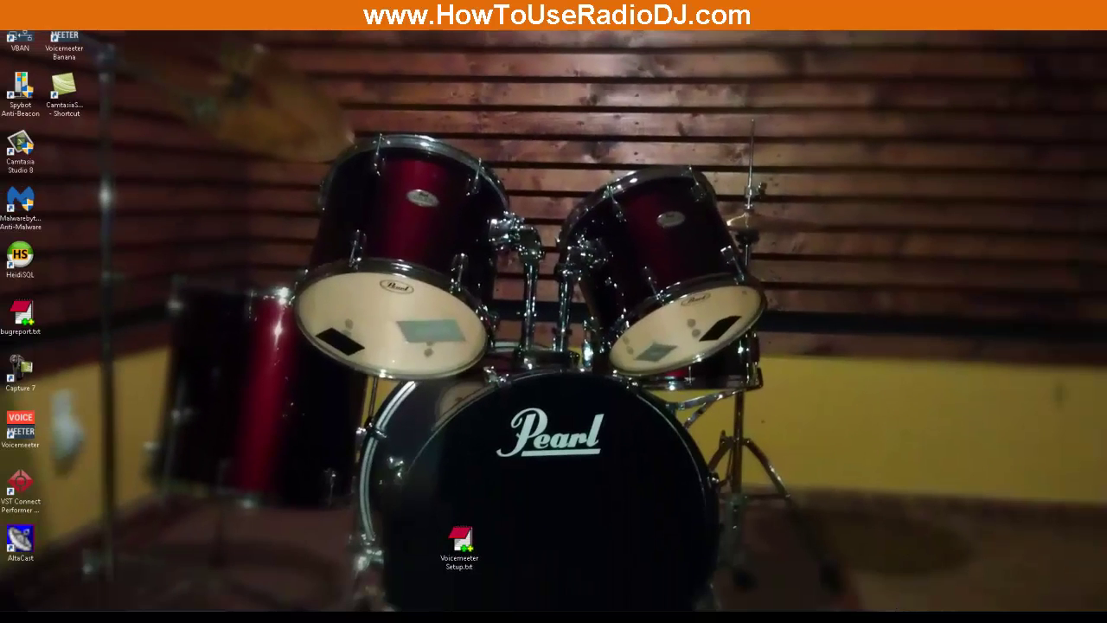
- Bring AltaCast up from the system tray and edit its Metadata file path G:\NowPlaying.txt
click(1017, 616)
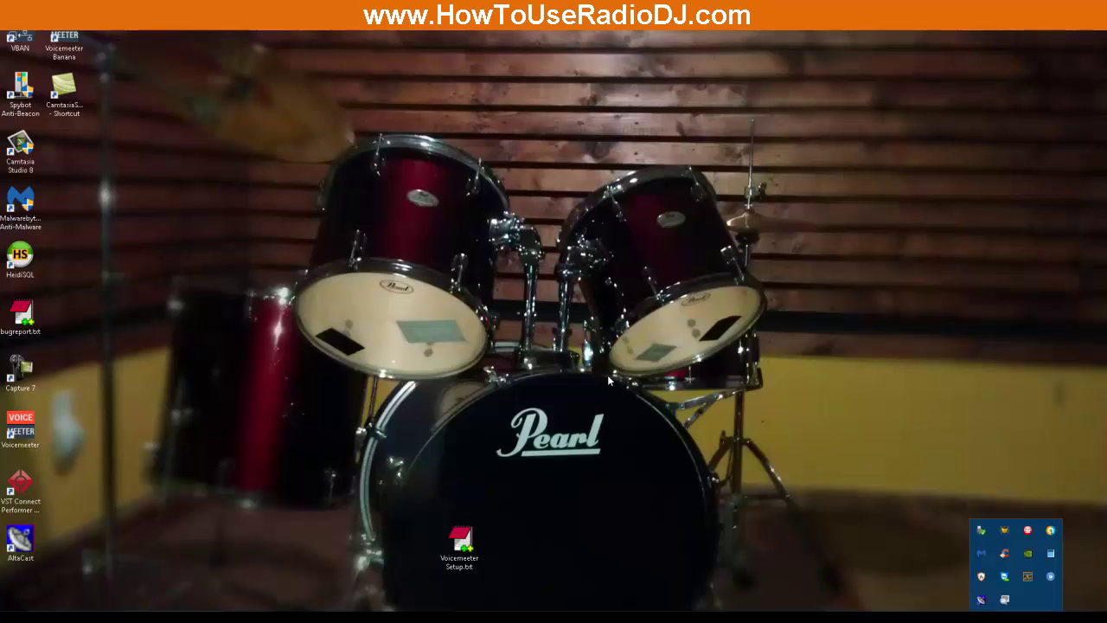
click(981, 599)
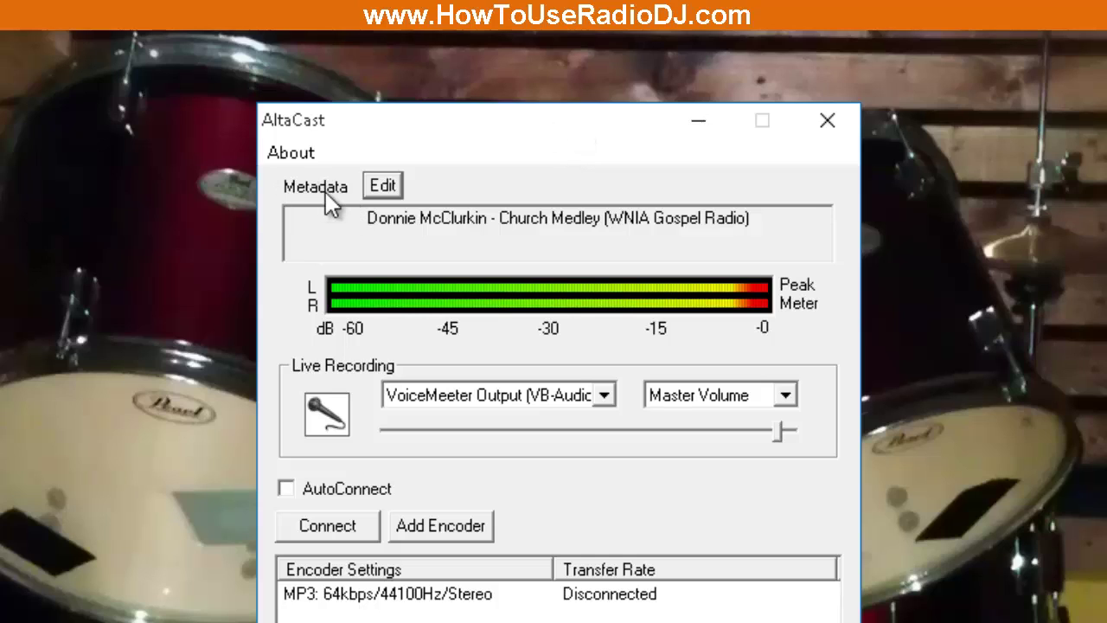
click(383, 187)
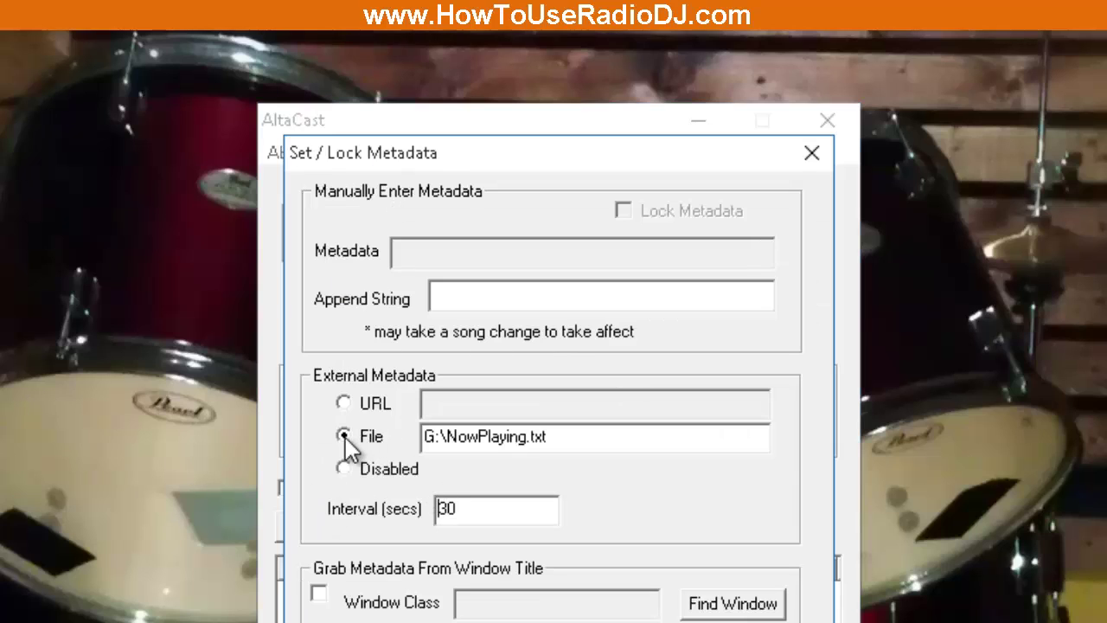
click(705, 444)
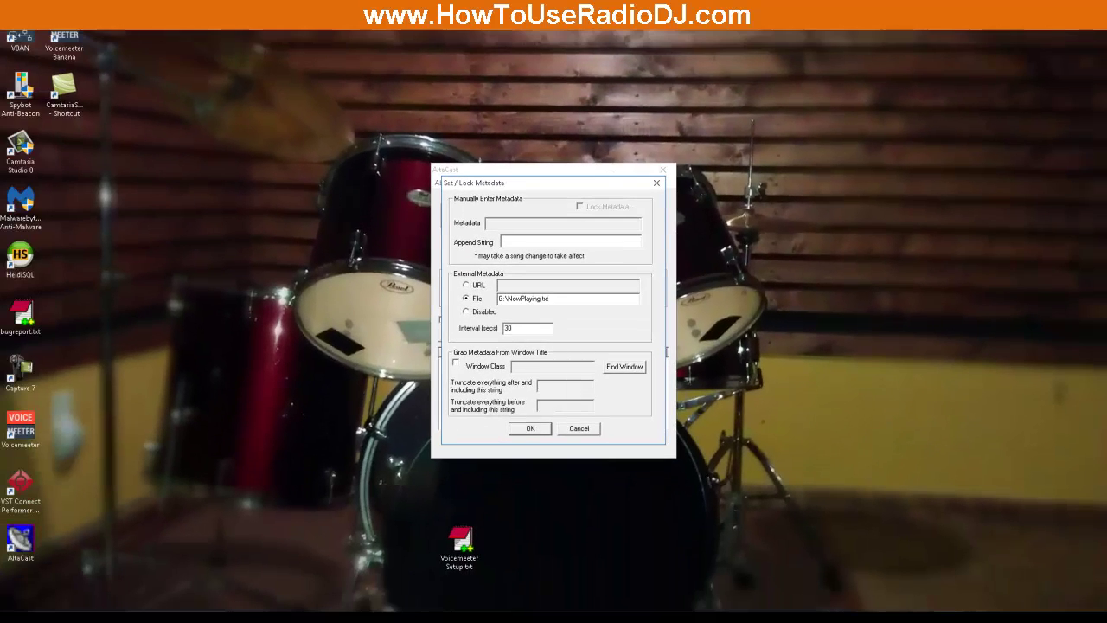
- Copy the whole Target File path from RadioDJ's File Export tab, then cancel the exporter
click(919, 615)
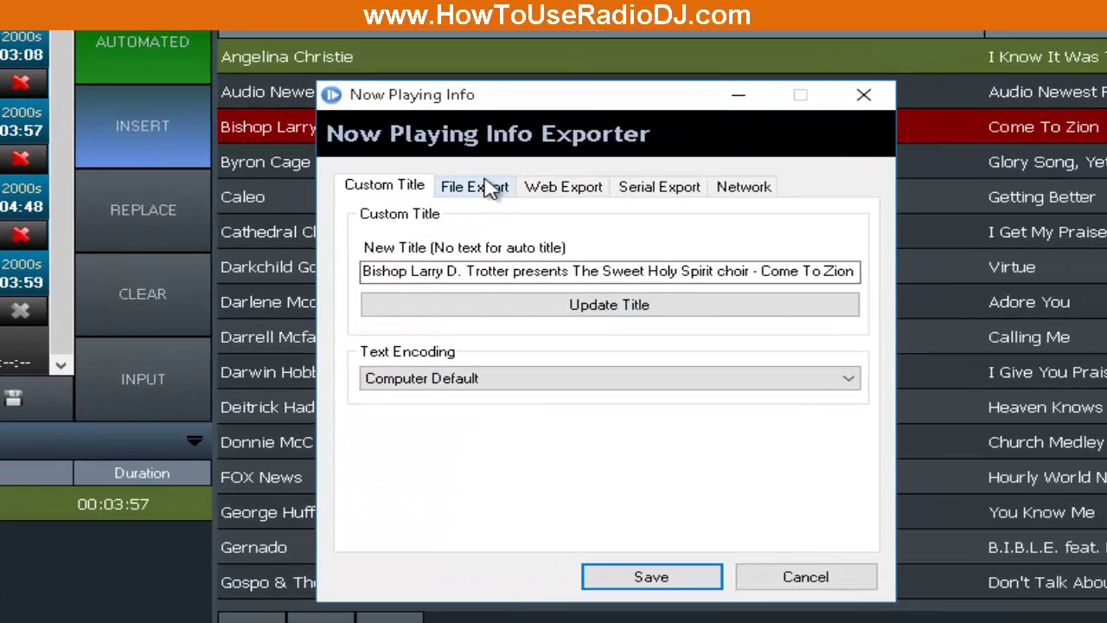
click(498, 212)
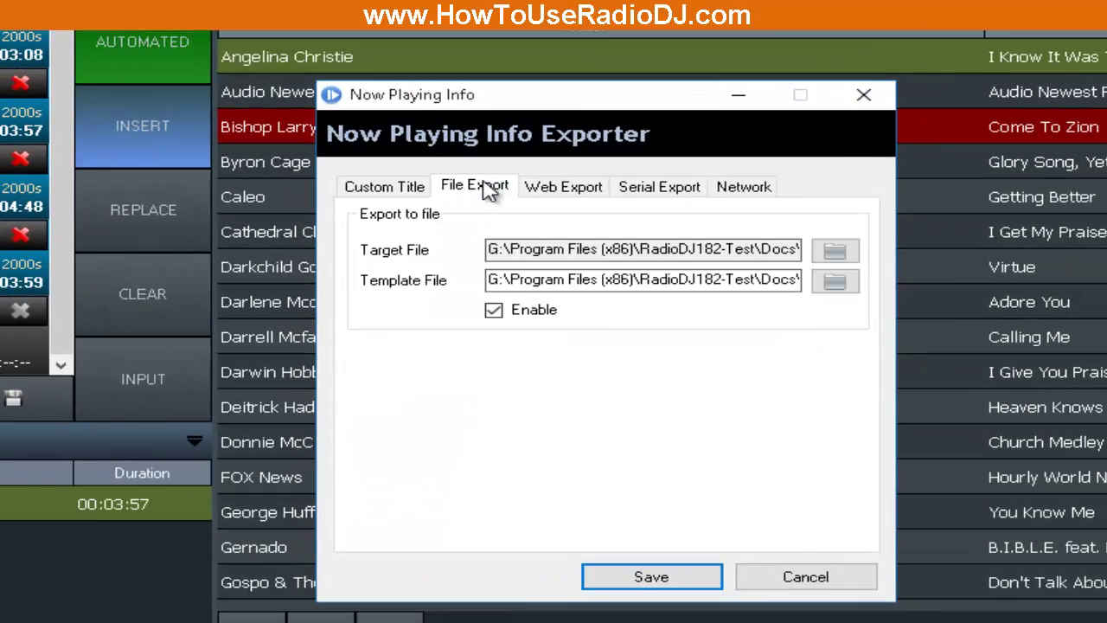
right_click(541, 248)
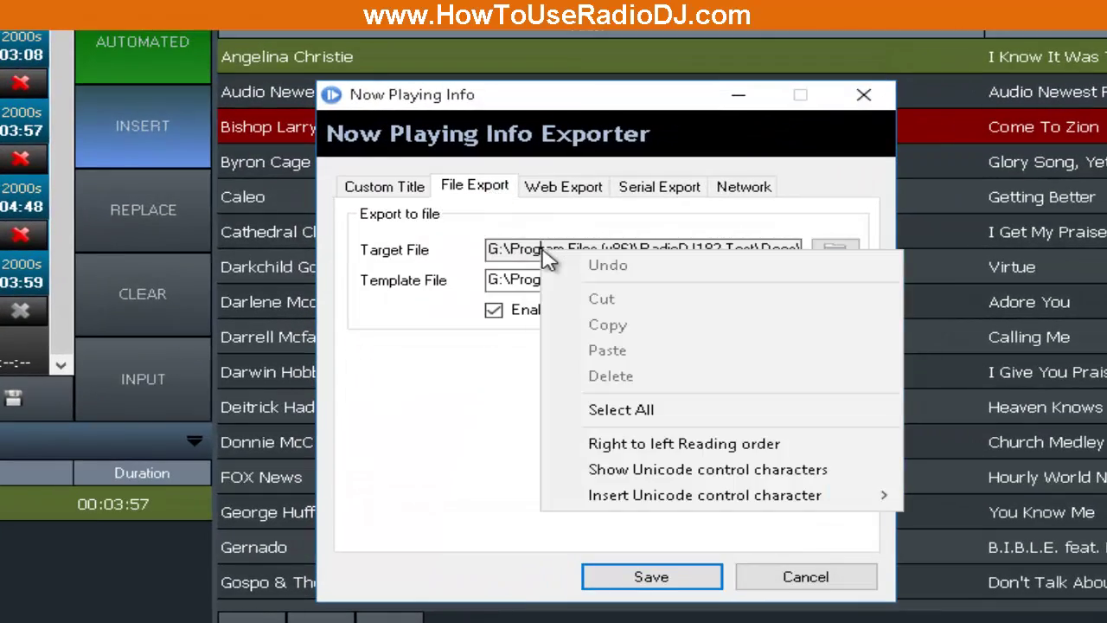
click(663, 416)
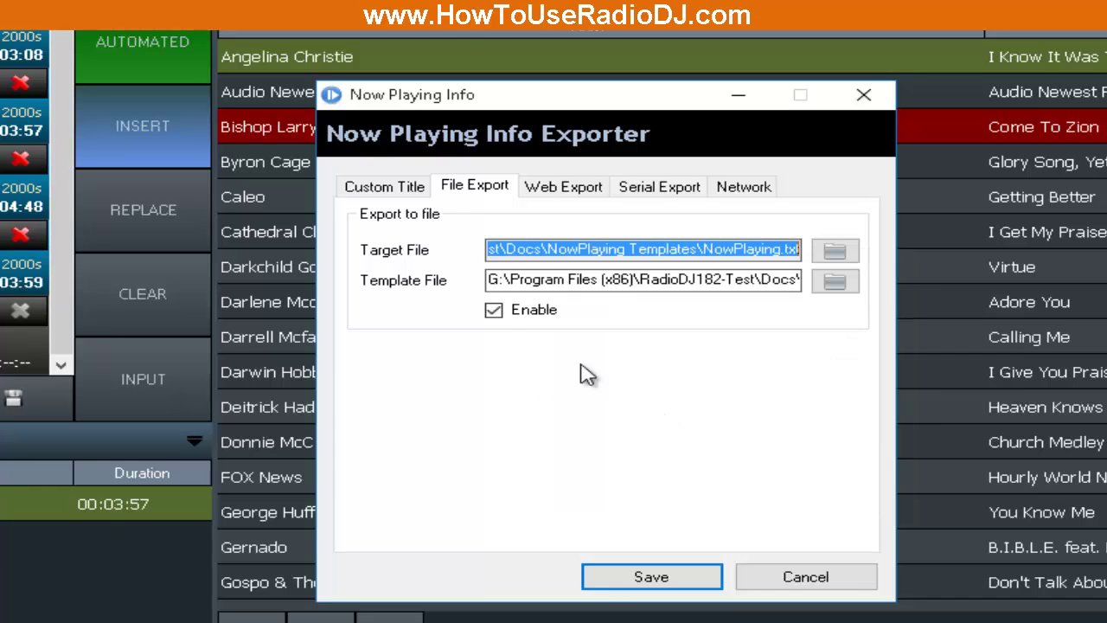
right_click(695, 249)
click(764, 327)
click(809, 578)
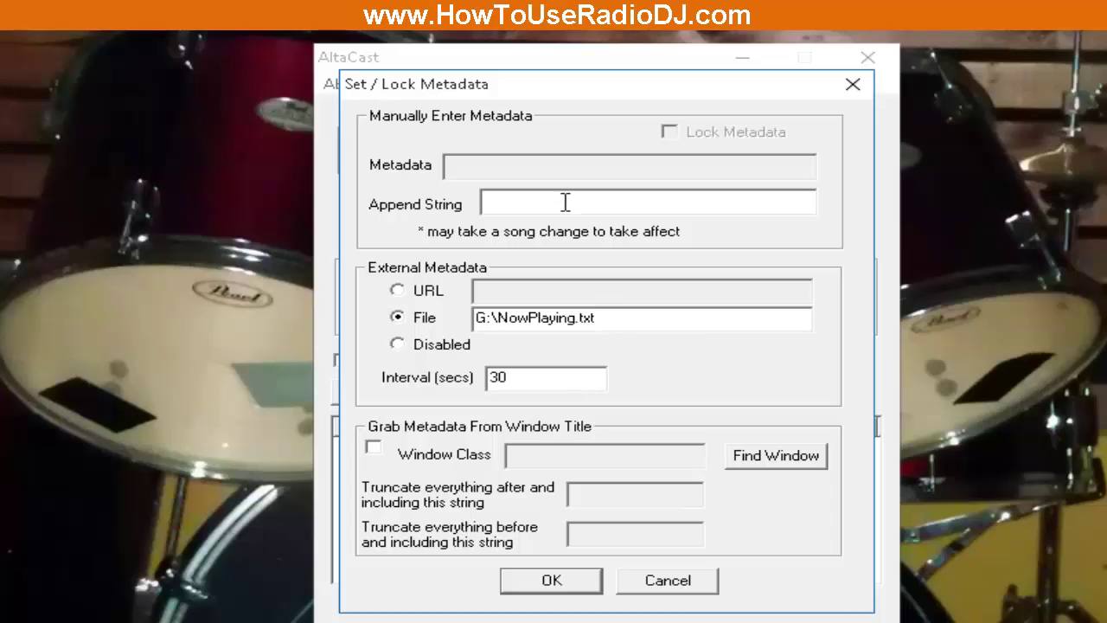
- Replace AltaCast's metadata file path with the pasted NowPlaying.txt path and confirm with OK
drag(649, 315, 220, 333)
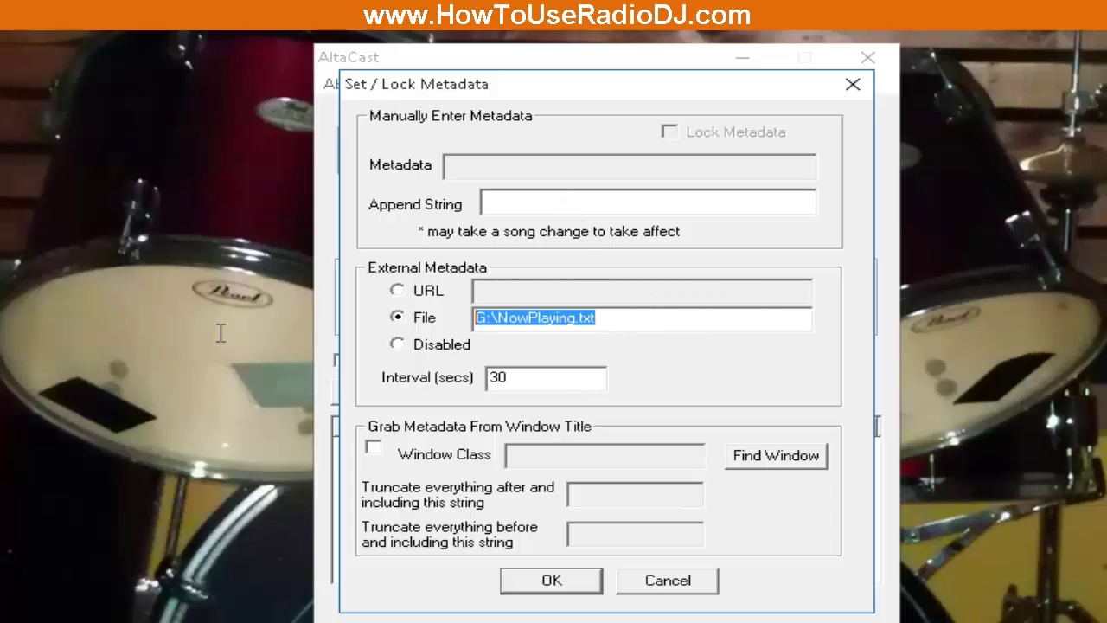
right_click(550, 324)
click(616, 424)
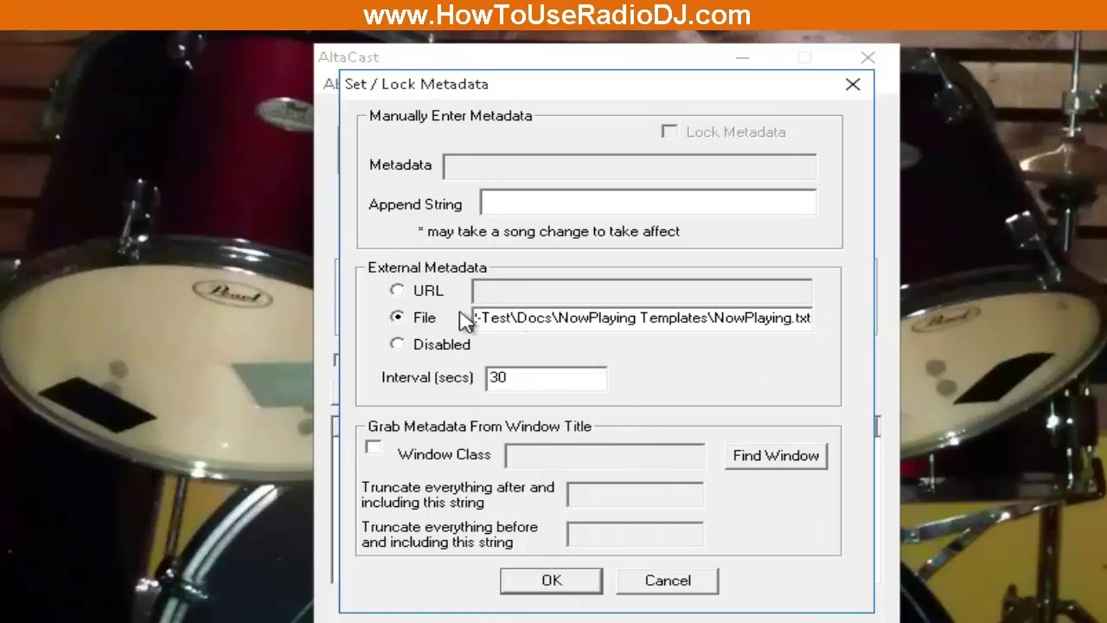
click(556, 588)
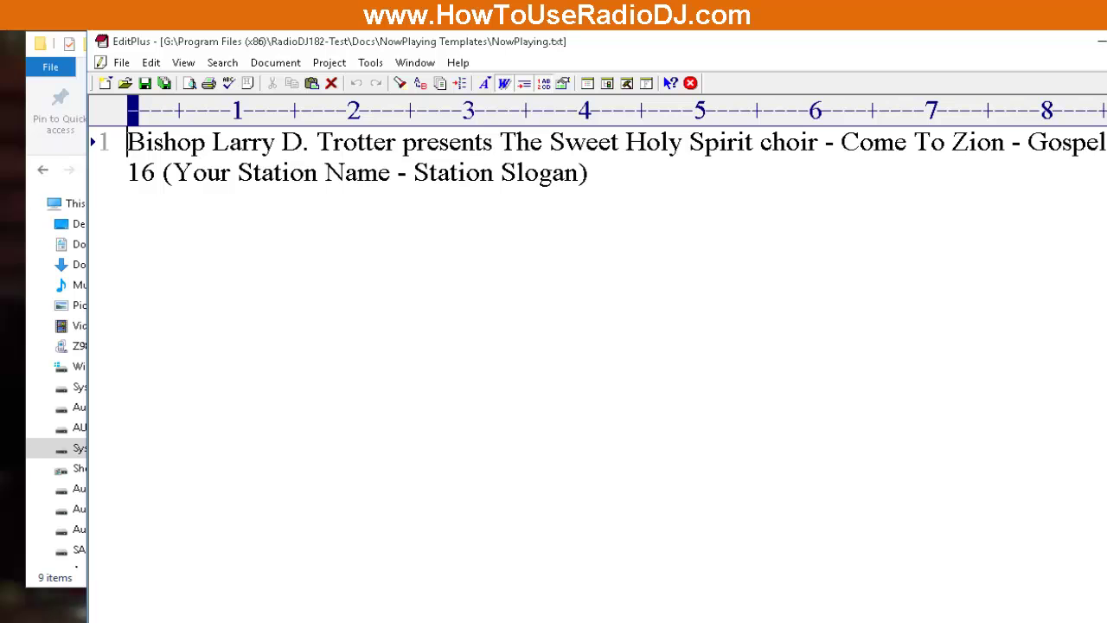
- Start the Glory Song track in RadioDJ and confirm NowPlaying.txt now shows it, then close EditPlus
click(1101, 41)
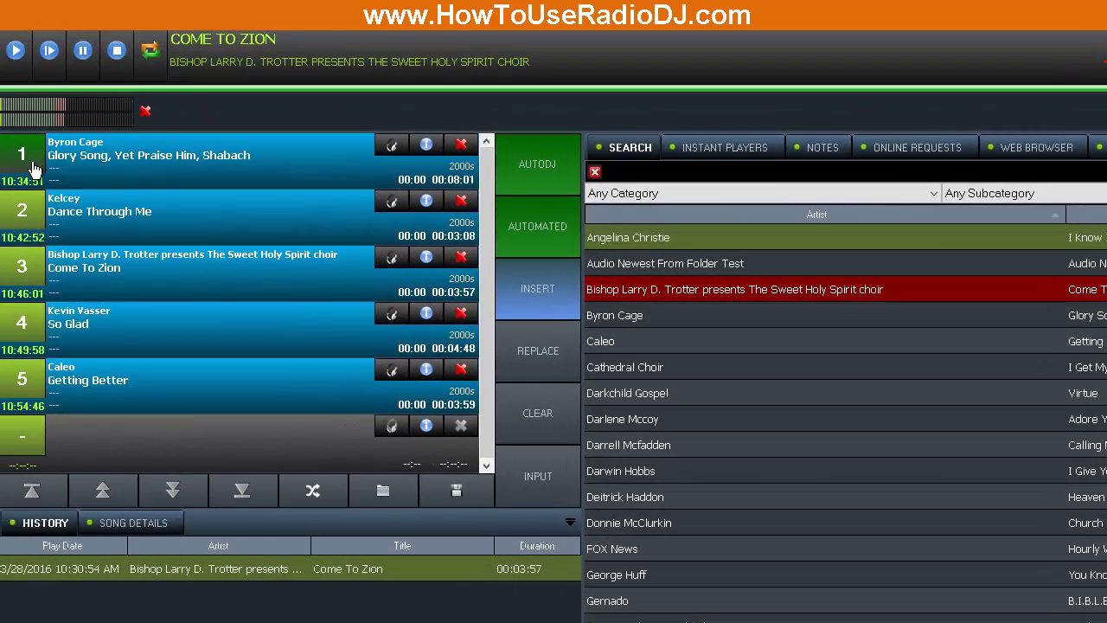
double_click(32, 169)
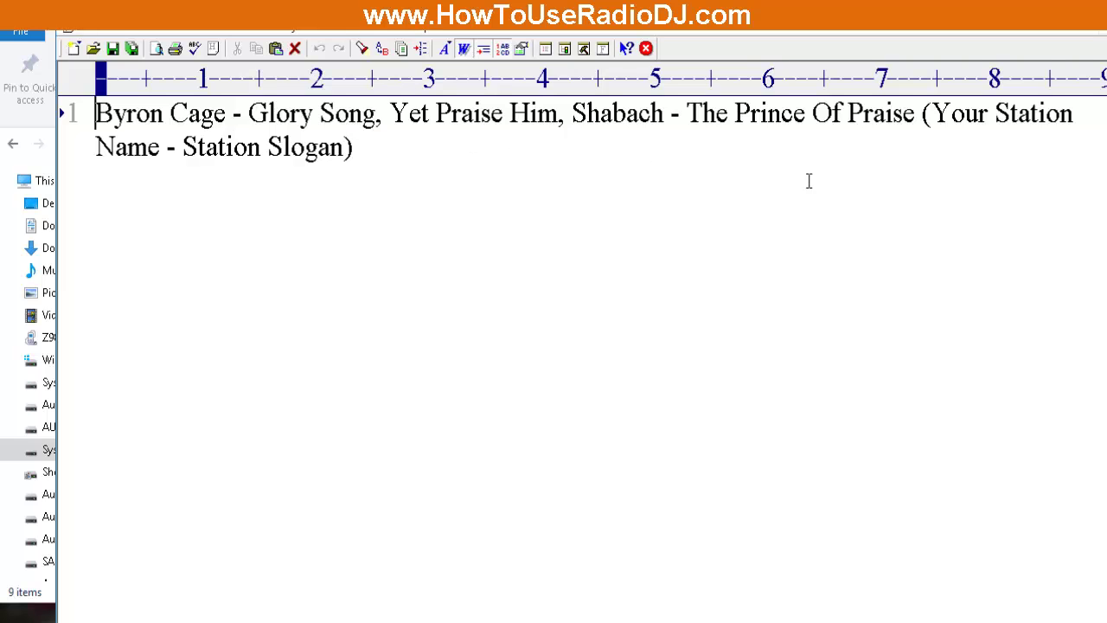
key(alt+F4)
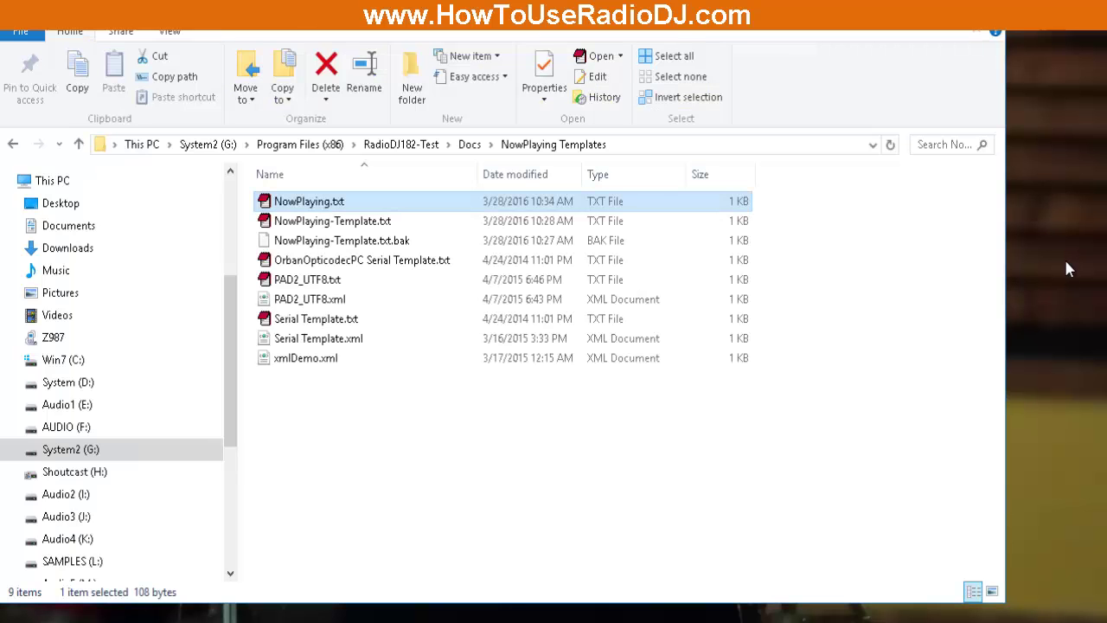